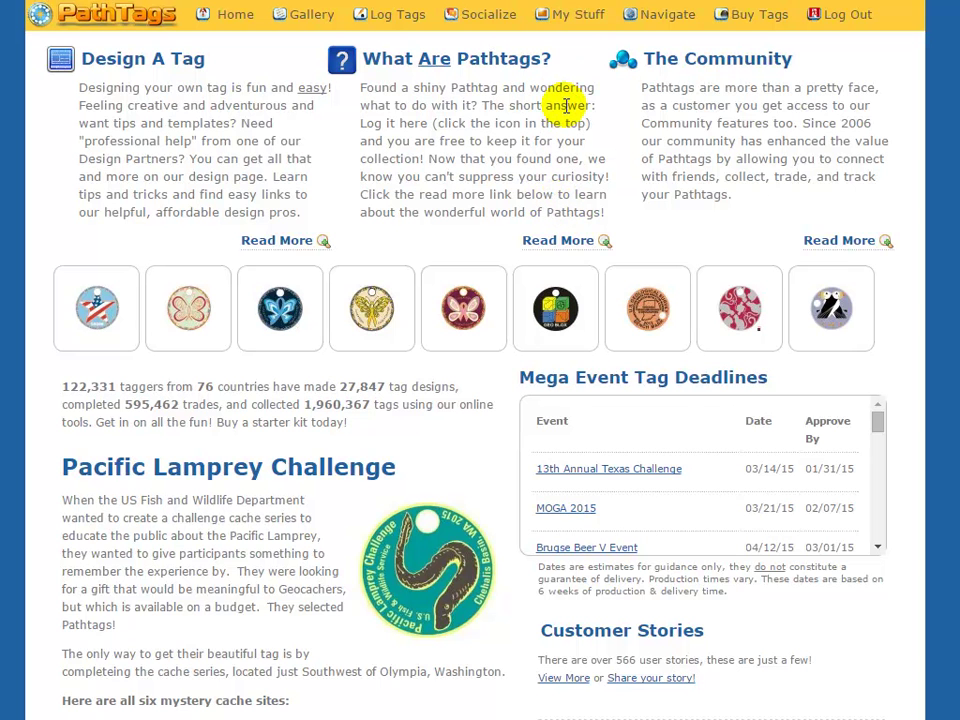
Open My Trade Manager and list all open trades.
mouse_move(575, 18)
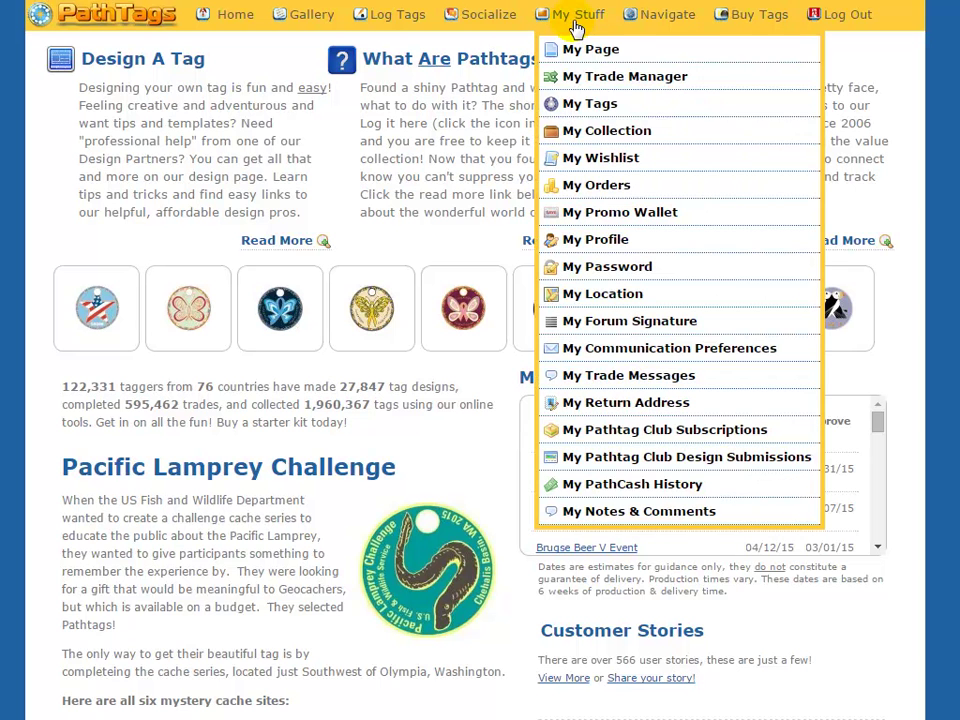
click(645, 78)
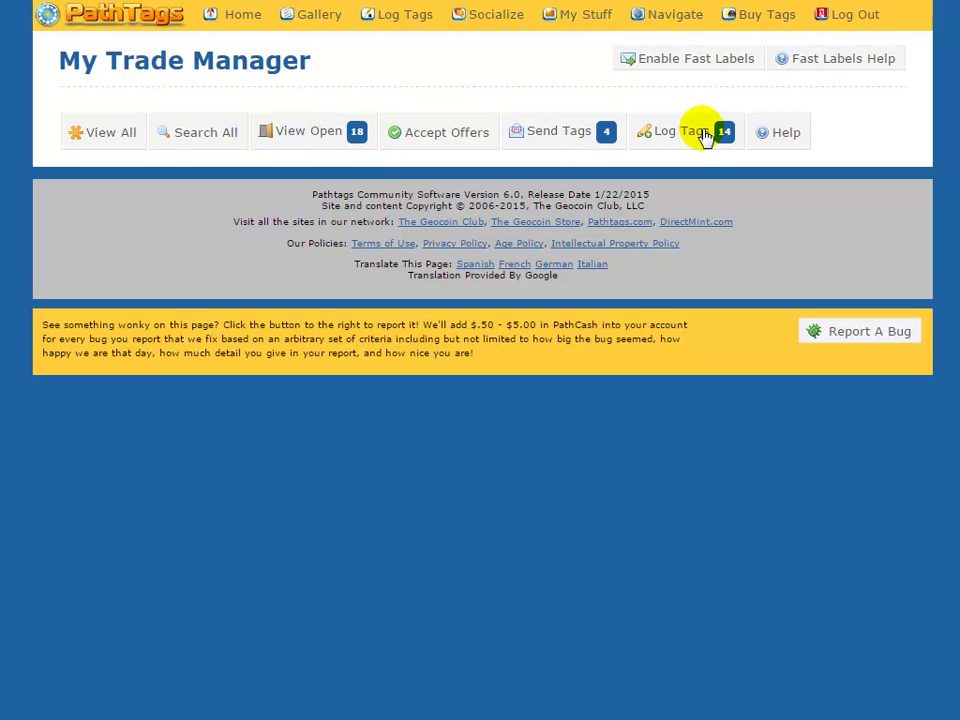
click(298, 134)
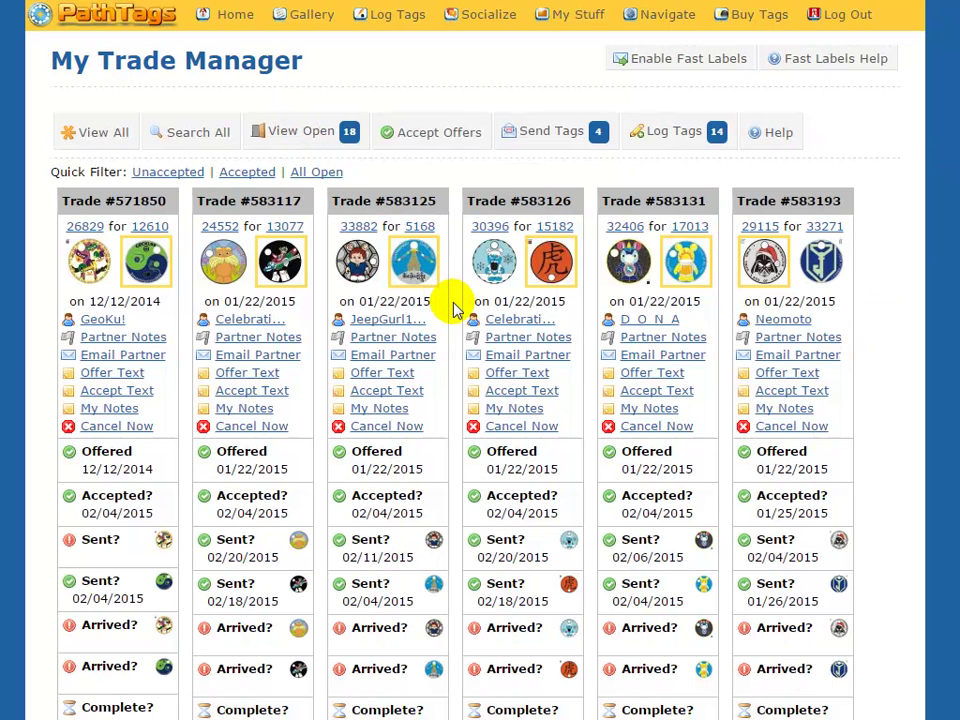
Review the open trades, filtering them by unaccepted and by accepted.
scroll(452, 308, down, 5)
scroll(452, 308, down, 3)
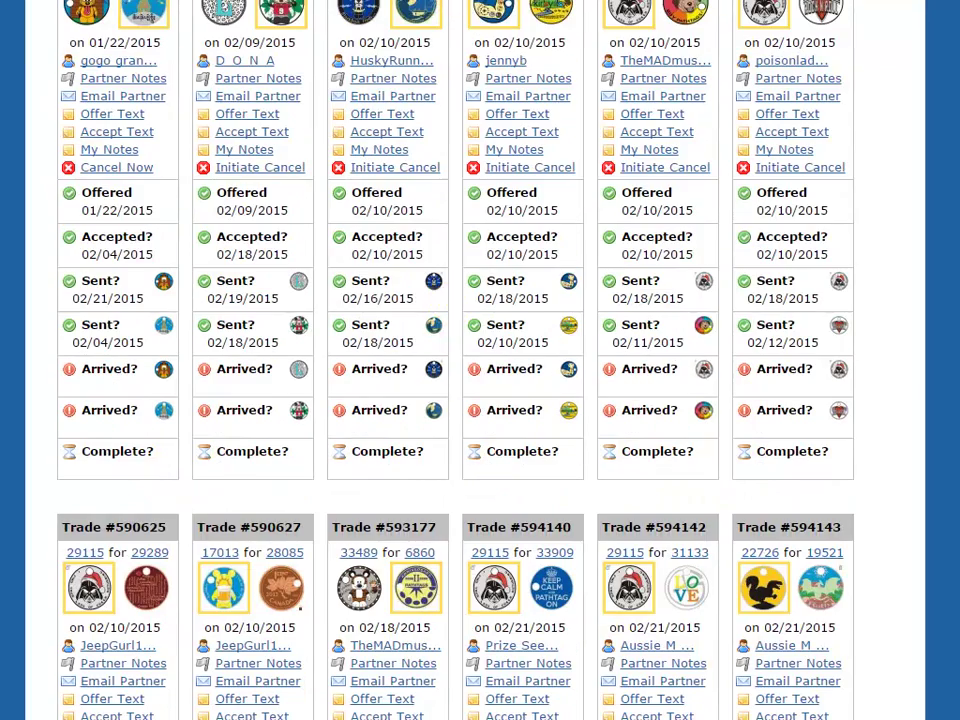
scroll(535, 330, up, 2)
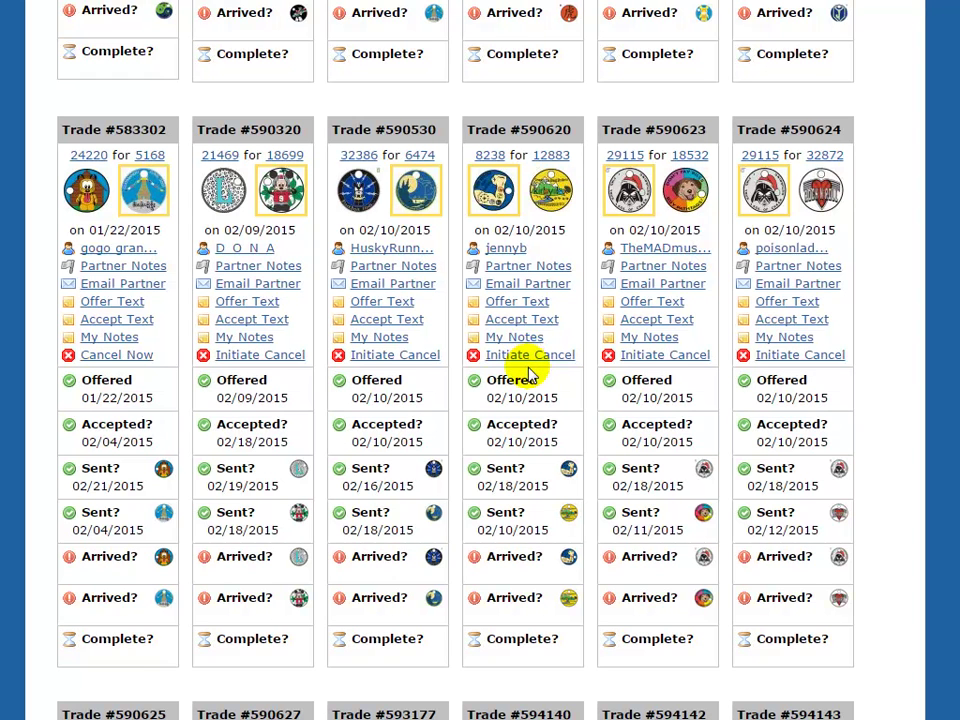
scroll(530, 375, up, 7)
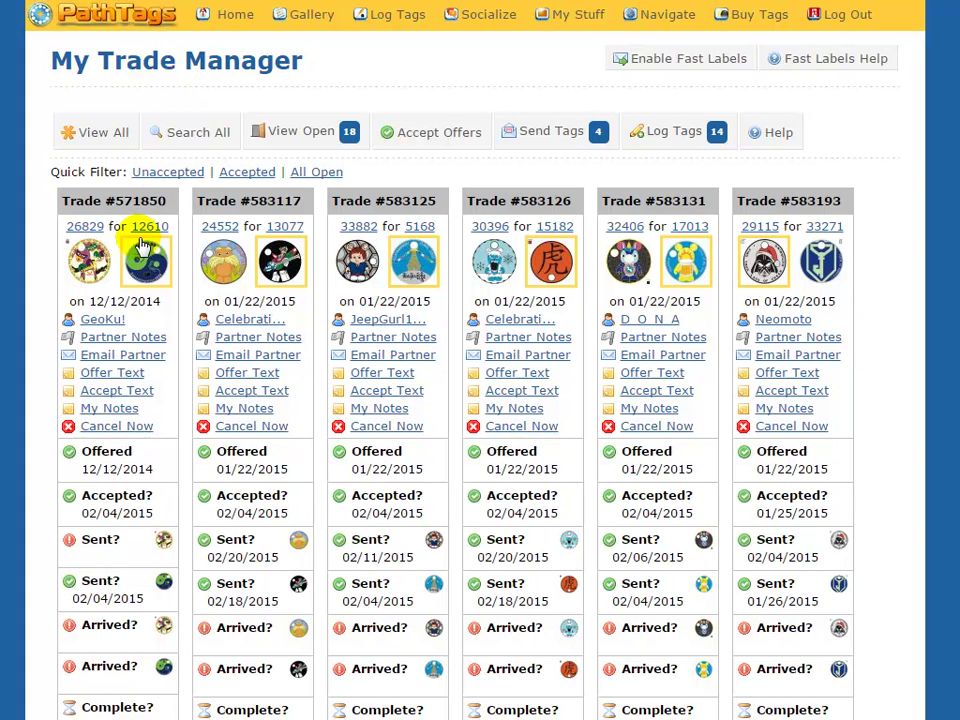
click(170, 174)
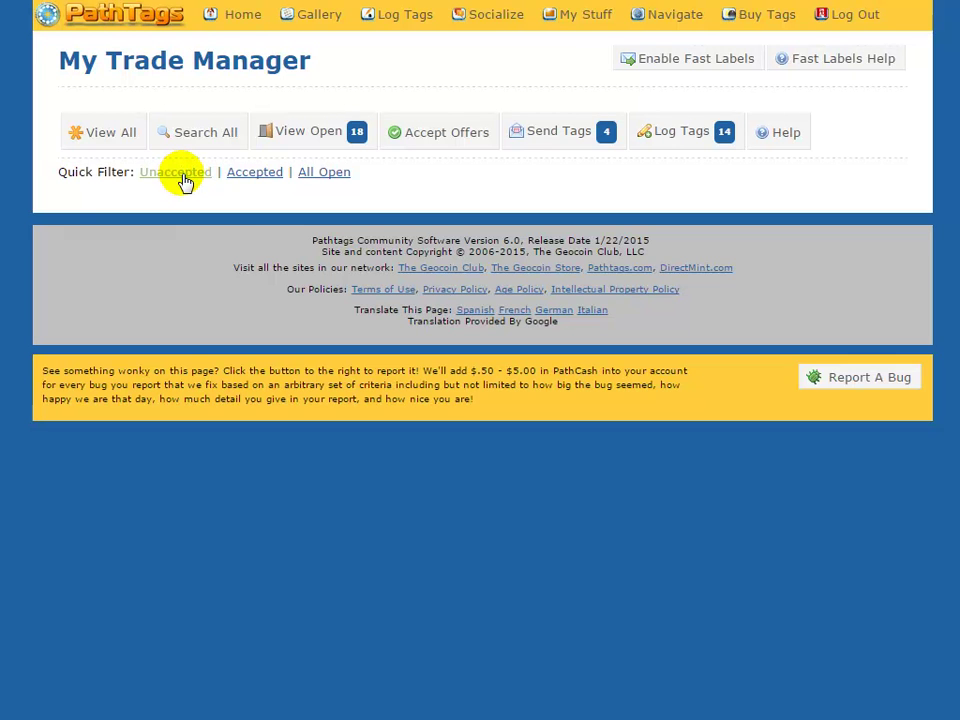
click(258, 174)
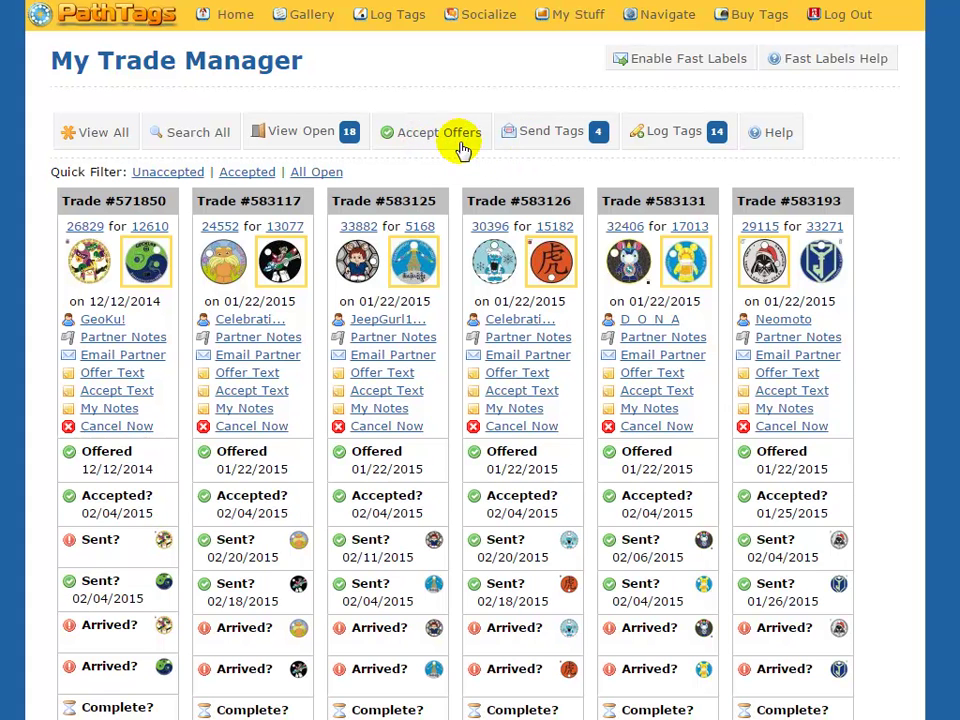
List the trades whose tags still have to be sent and mark all four of them as sent.
click(553, 141)
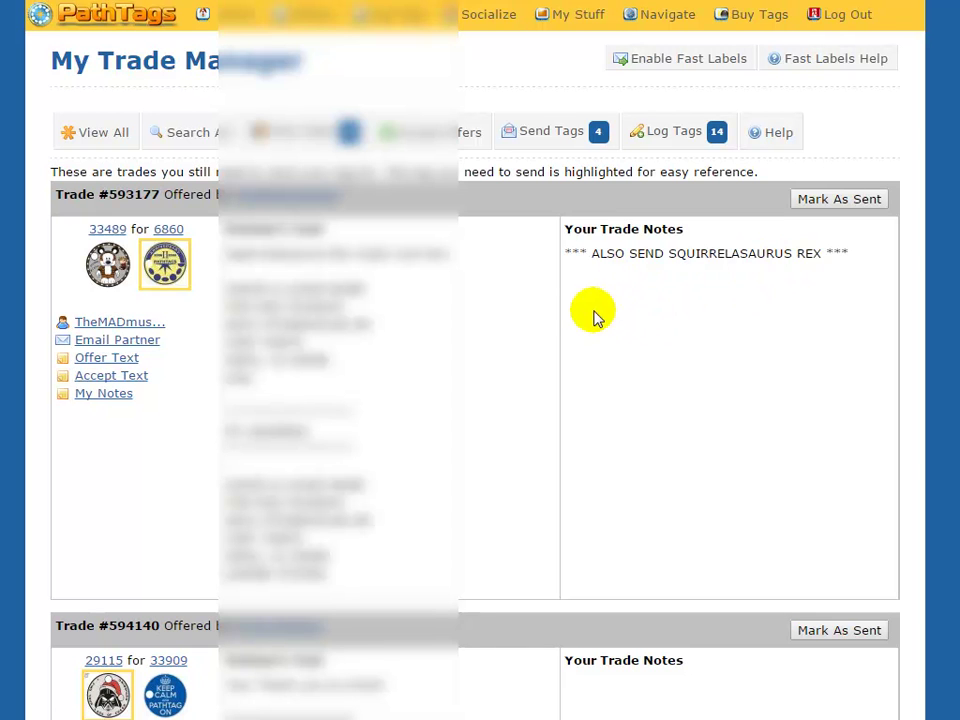
scroll(562, 315, down, 5)
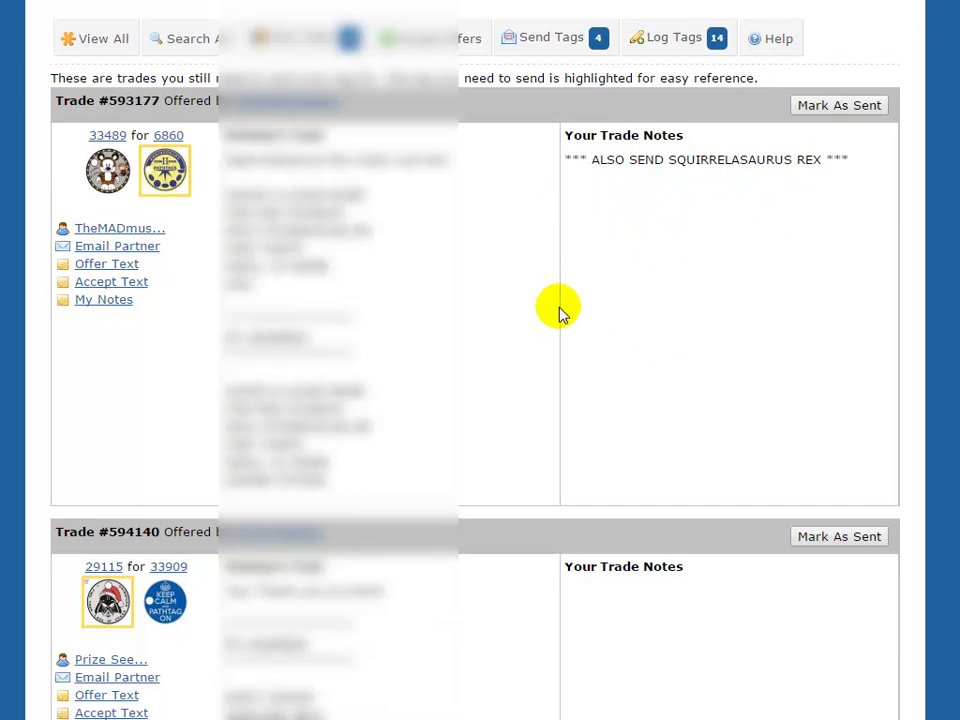
scroll(560, 313, down, 6)
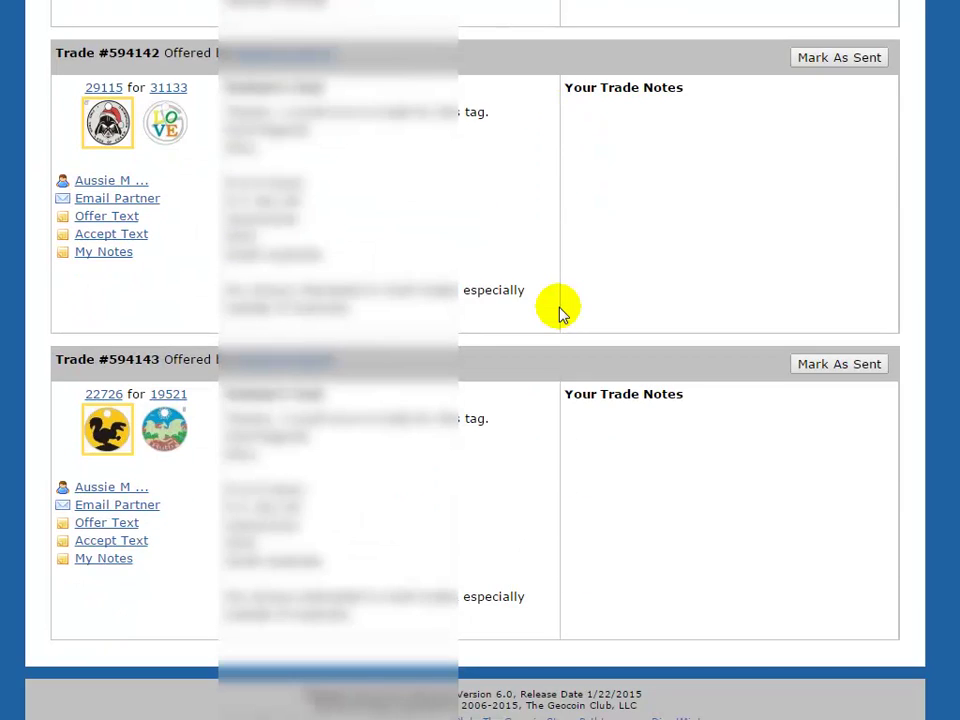
scroll(567, 310, up, 7)
scroll(565, 310, up, 4)
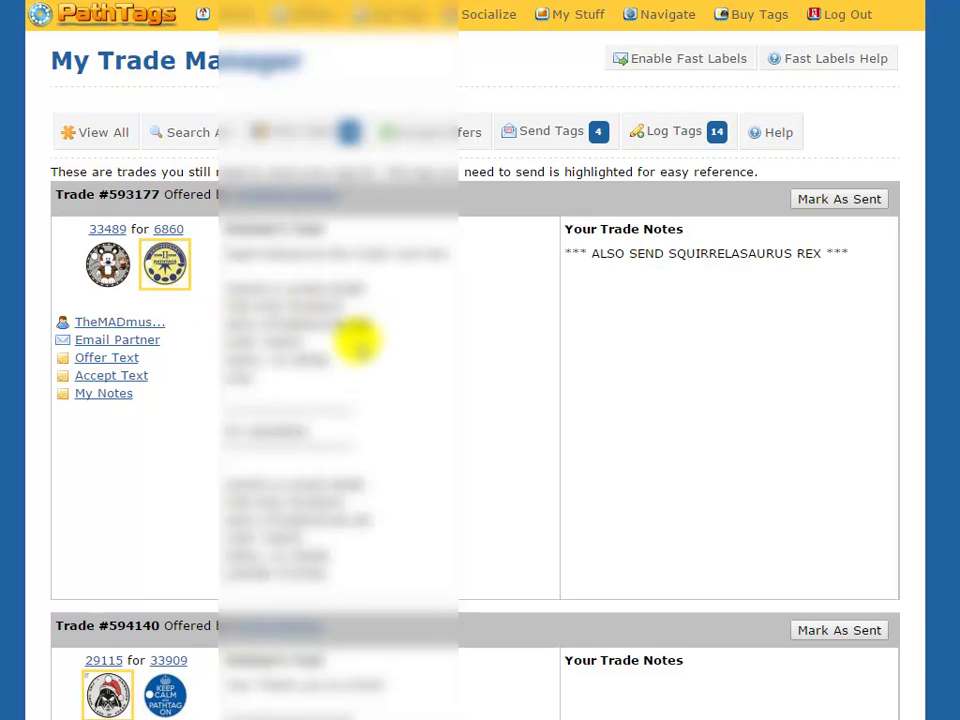
click(840, 200)
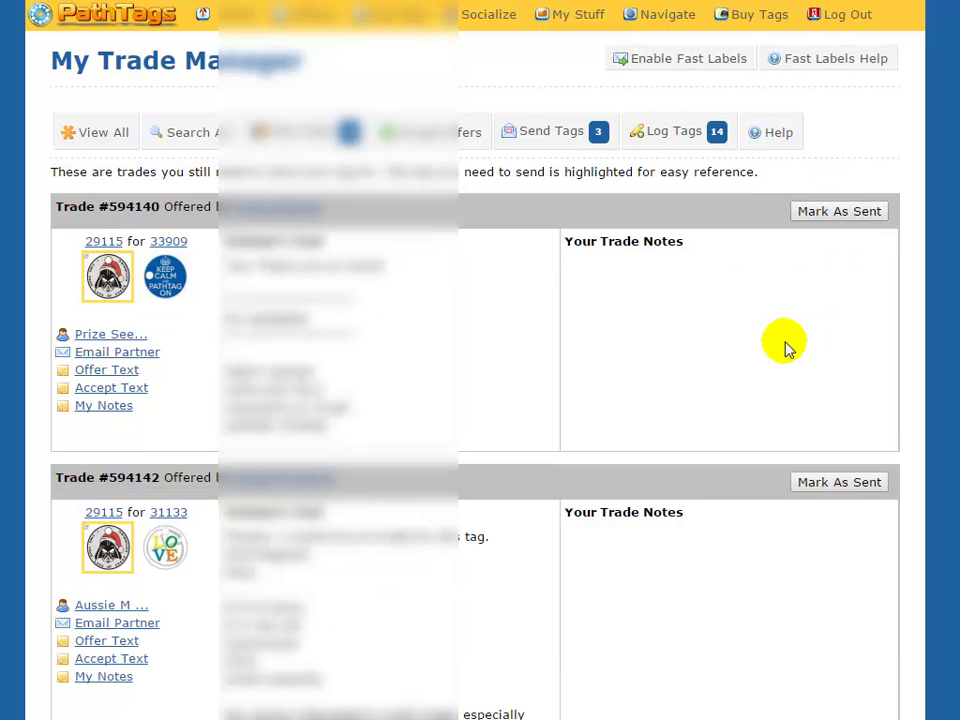
click(843, 213)
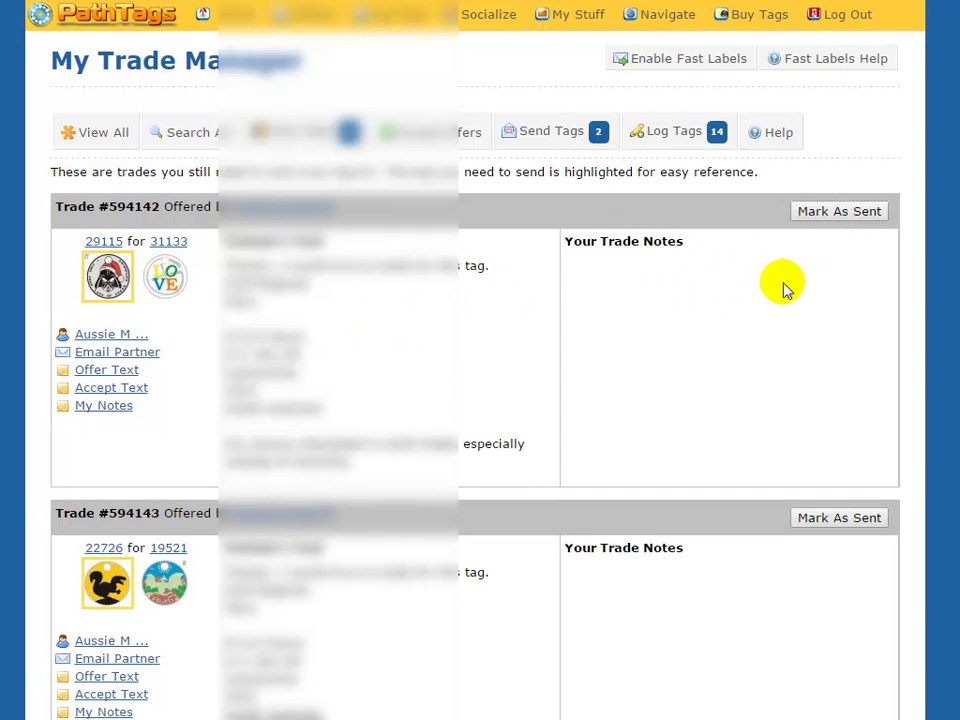
click(821, 213)
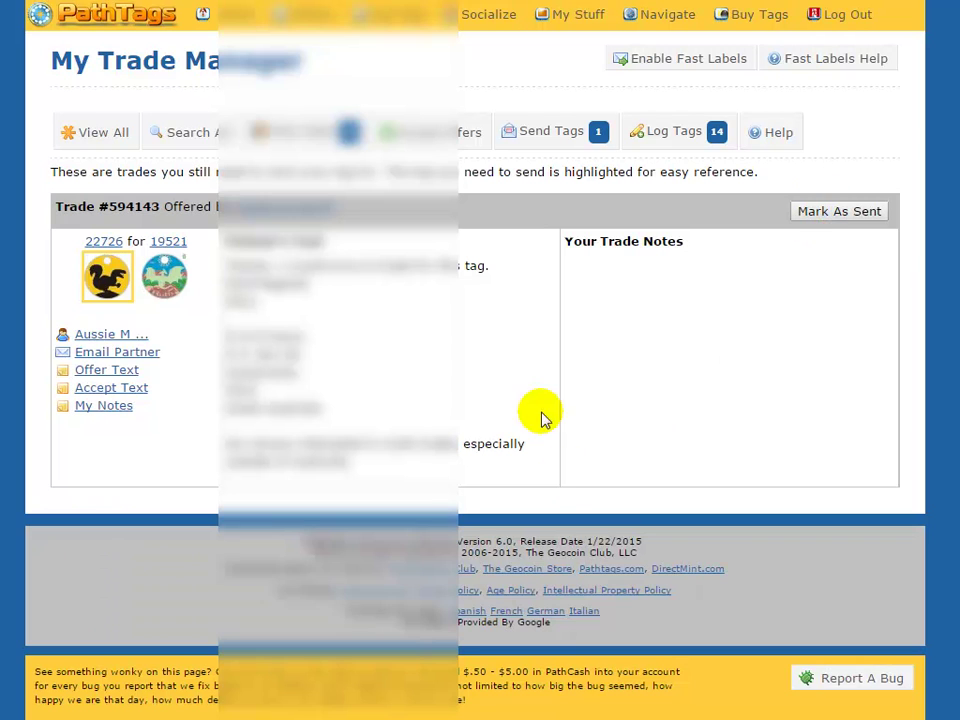
click(846, 213)
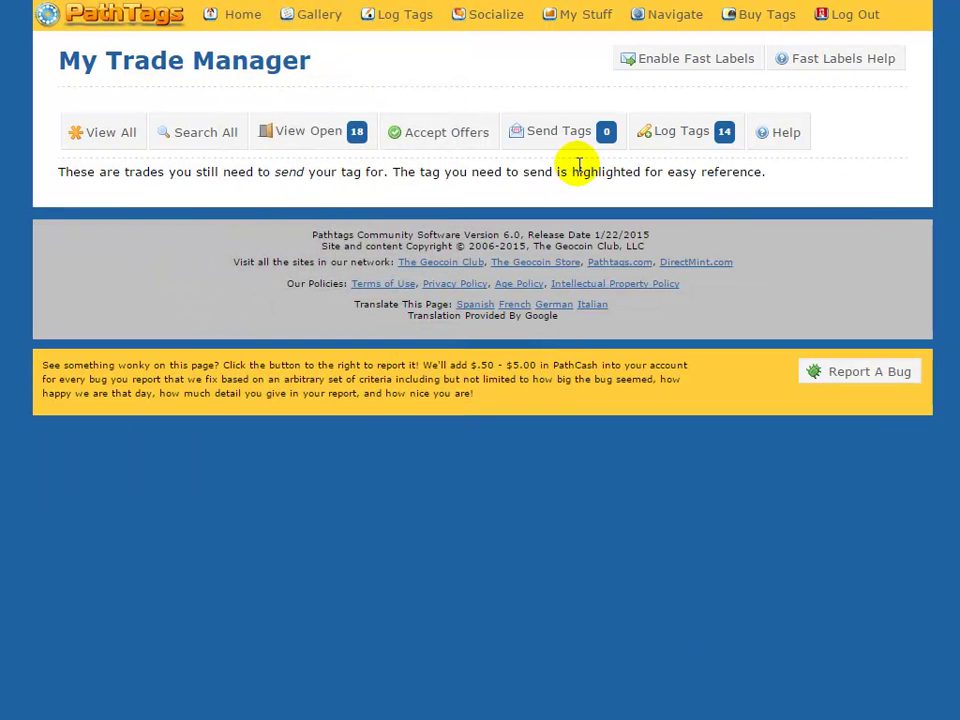
Examine the incoming tags waiting to be logged and their serial number fields, and view the trade manager's help page.
click(667, 137)
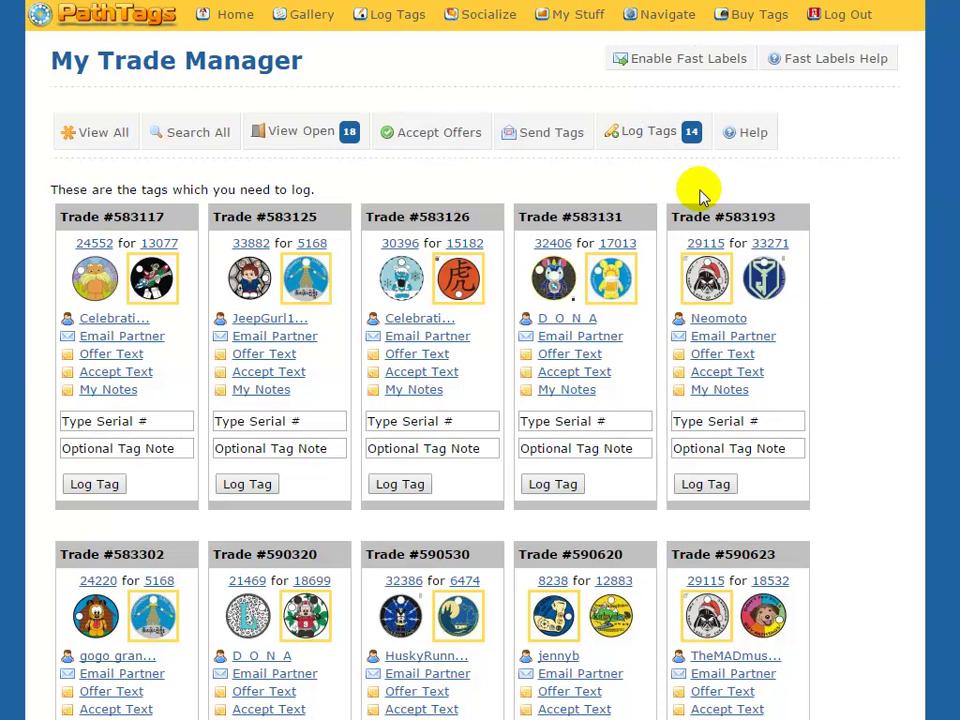
scroll(709, 220, down, 1)
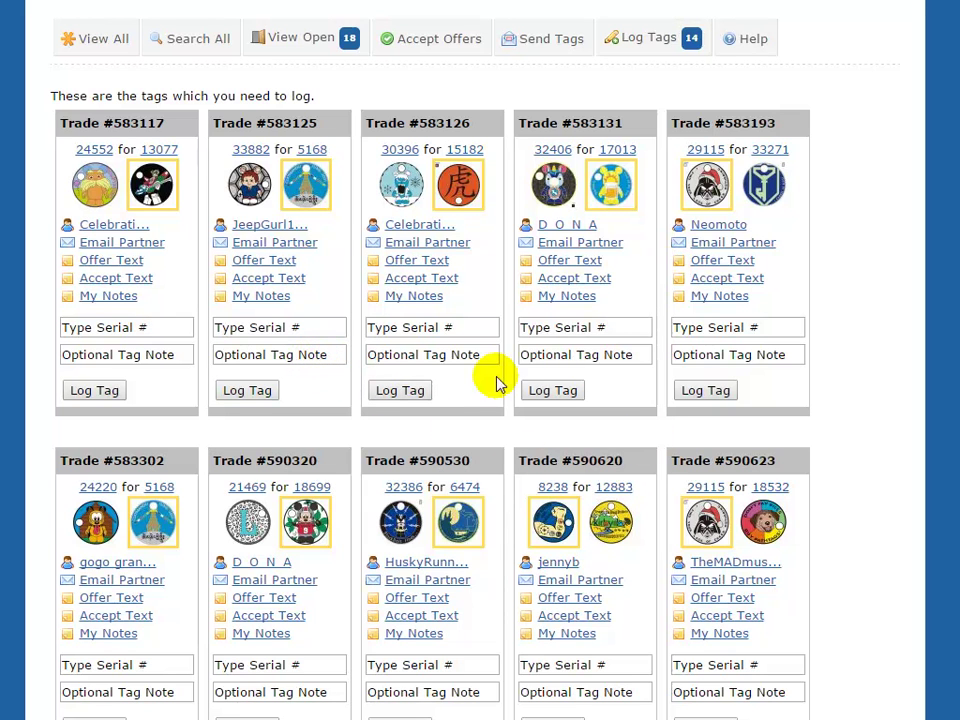
scroll(578, 418, down, 1)
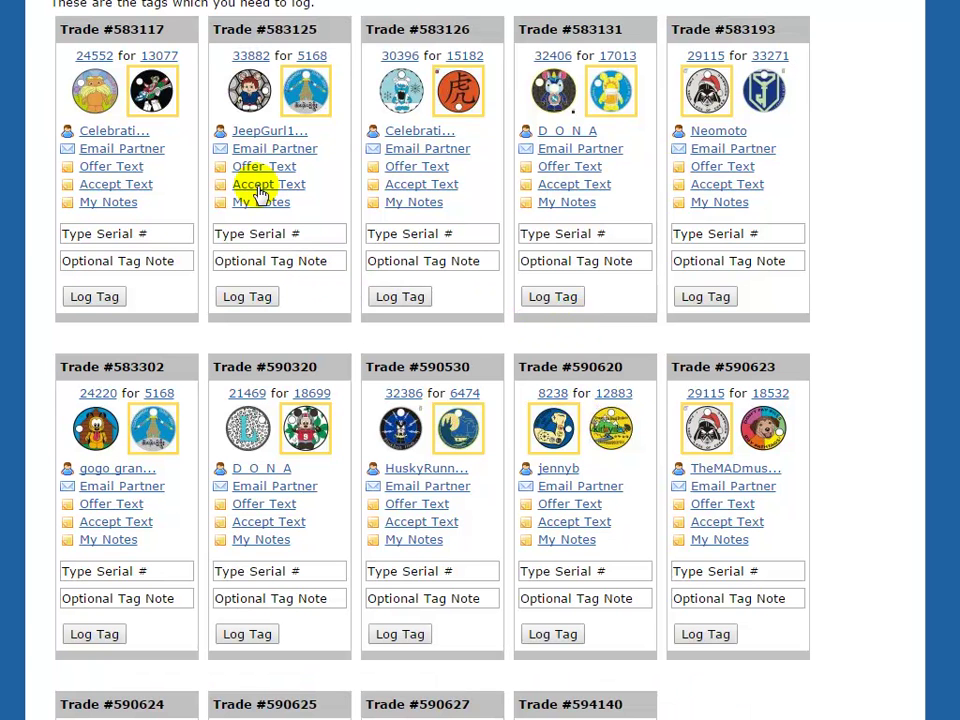
click(415, 568)
click(561, 569)
click(726, 571)
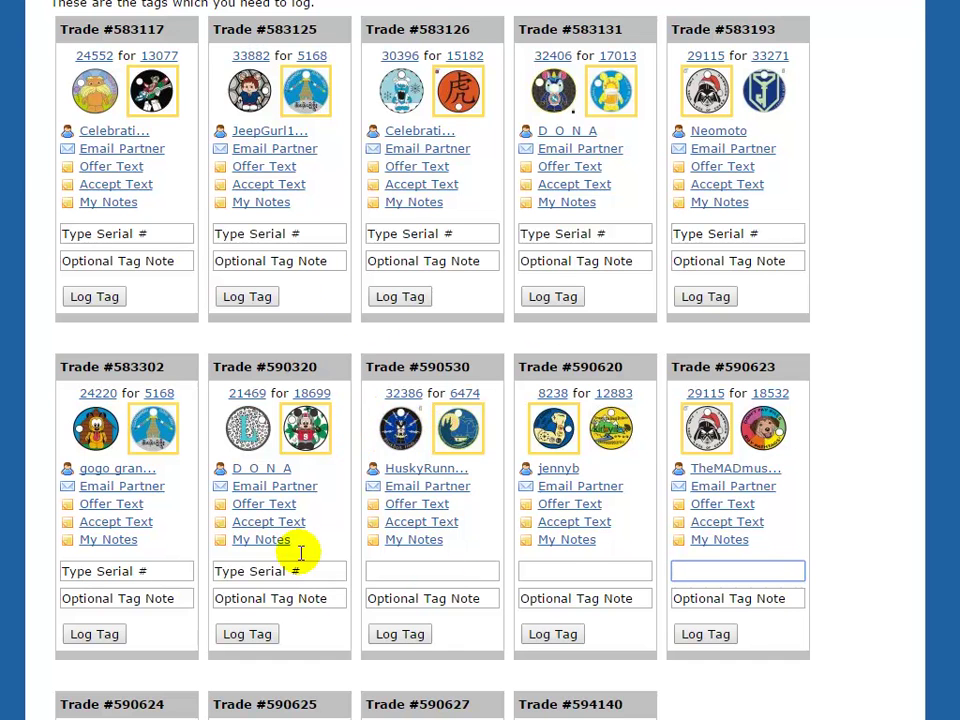
scroll(337, 320, up, 2)
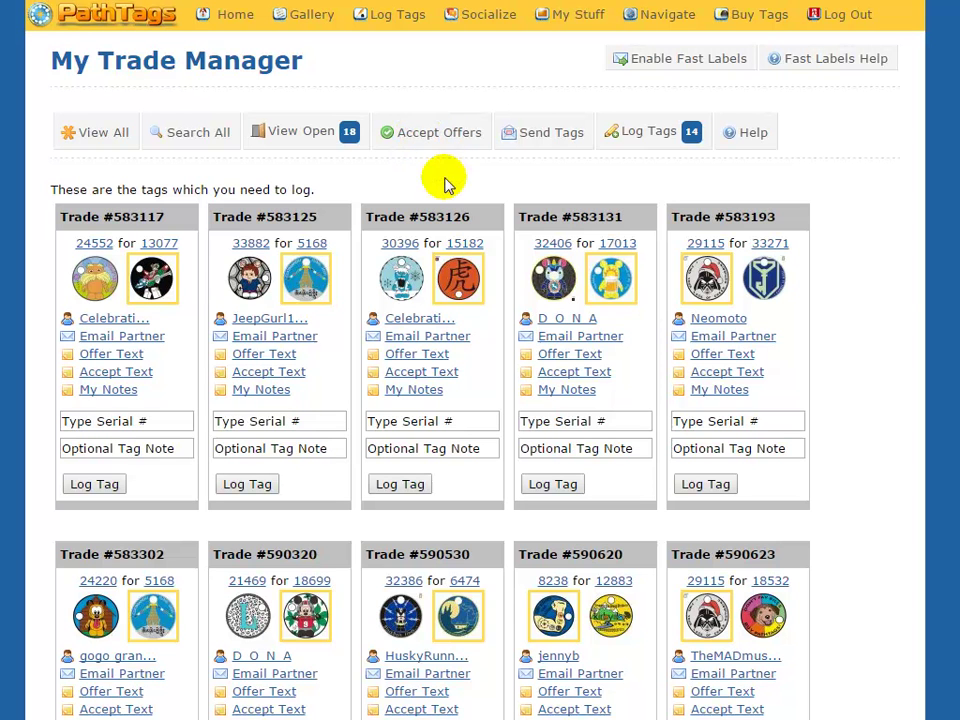
click(753, 138)
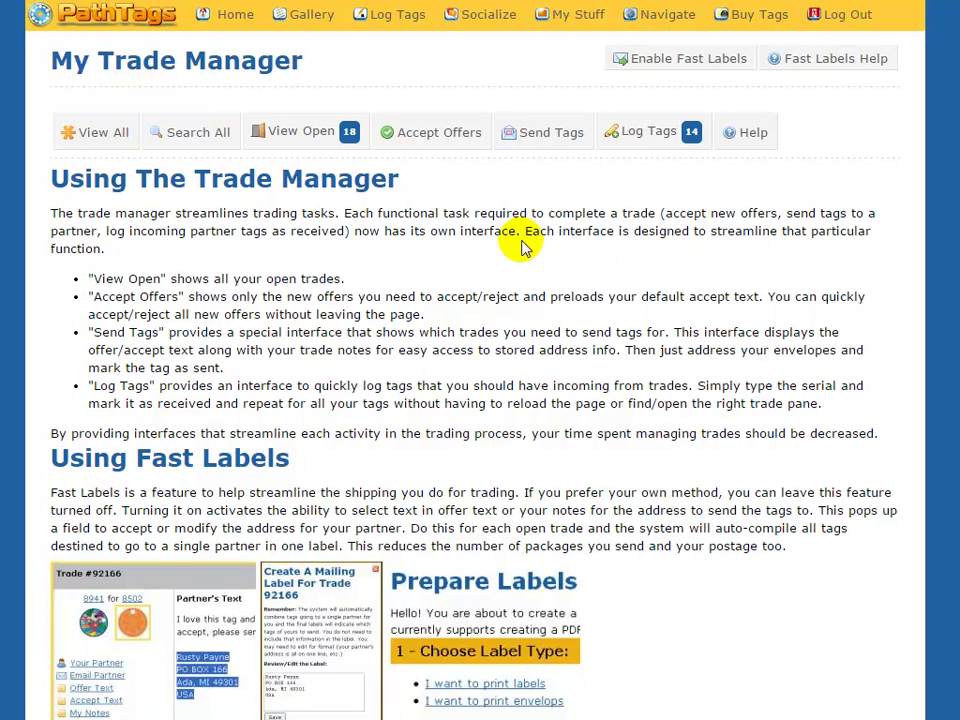
Search Pathtags.com for the community member's name and open the matching member's profile.
mouse_move(319, 17)
click(342, 84)
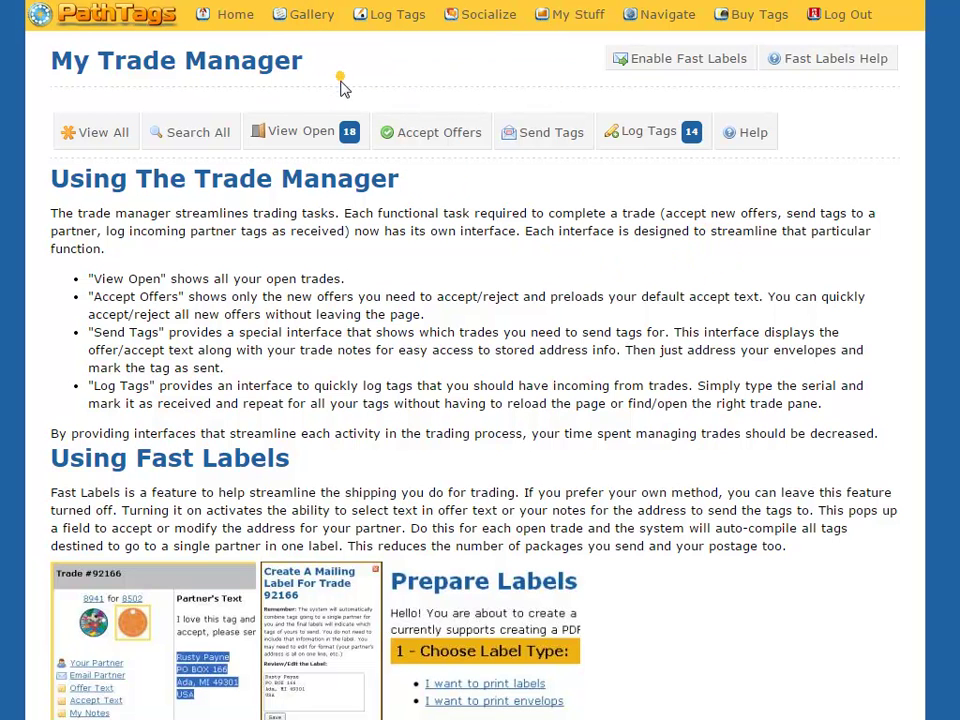
click(213, 133)
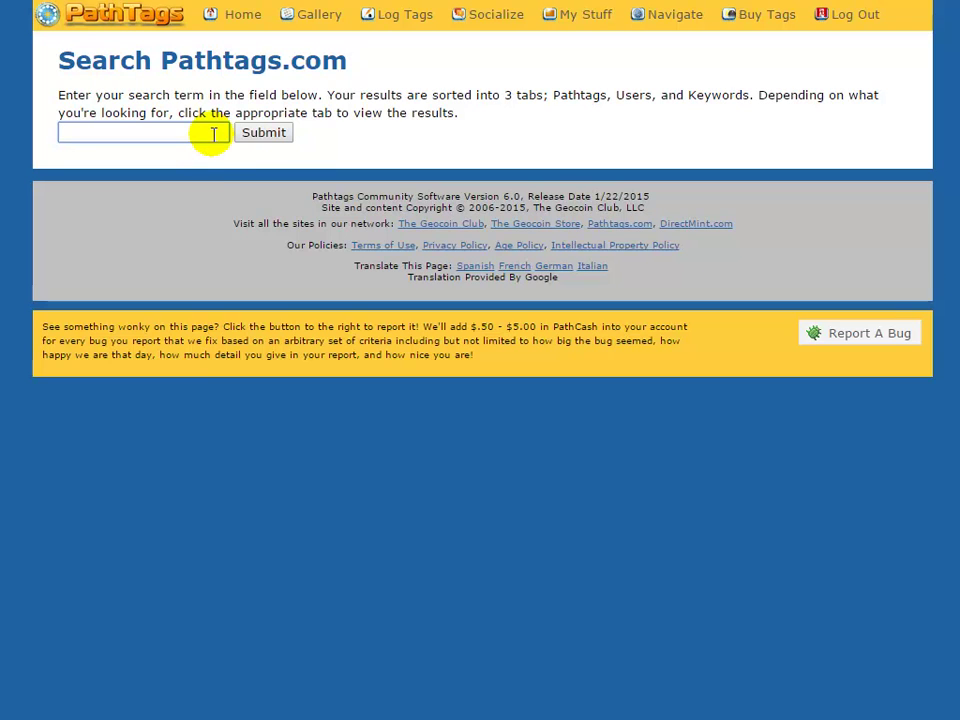
text(Rusty)
key(Return)
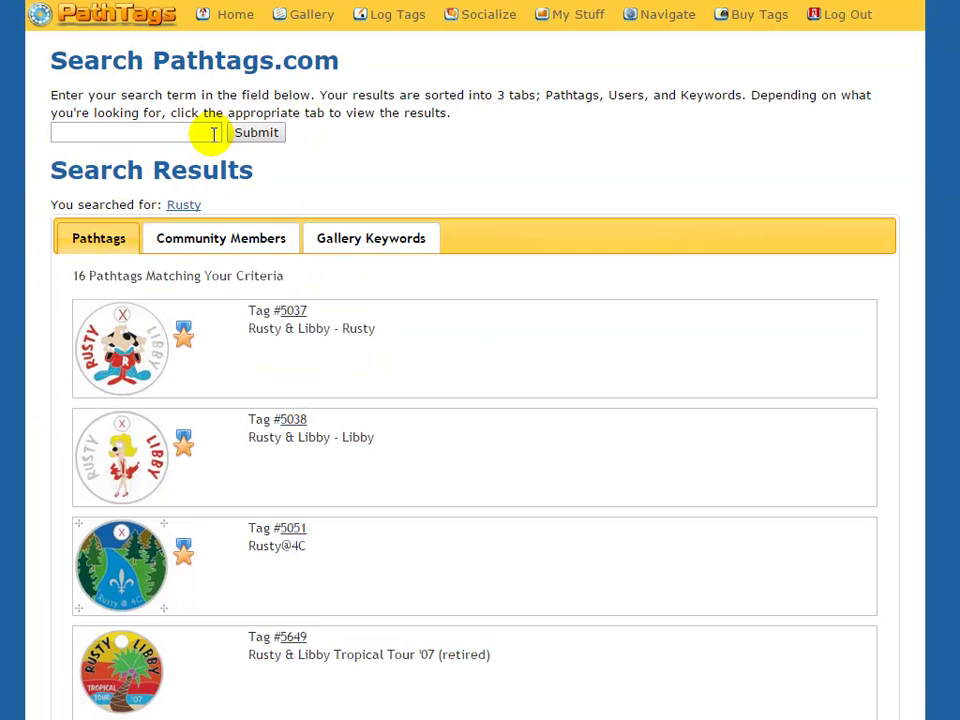
click(241, 245)
click(128, 310)
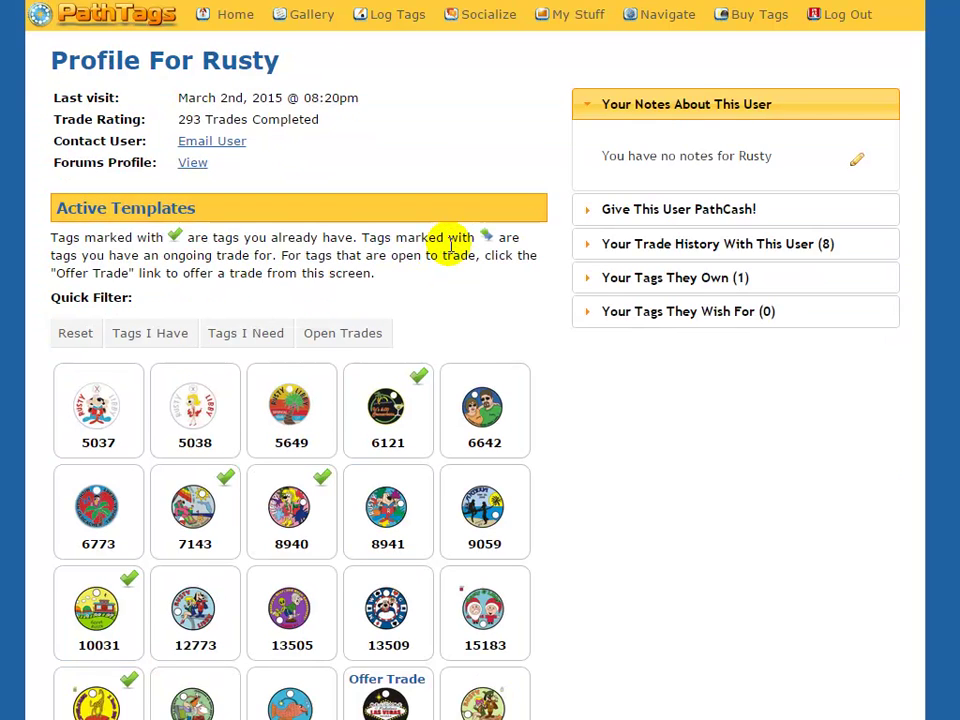
Filter the member's active templates by Tags I Need and by Tags I Have, and reset the filter to show all tags.
scroll(451, 245, down, 2)
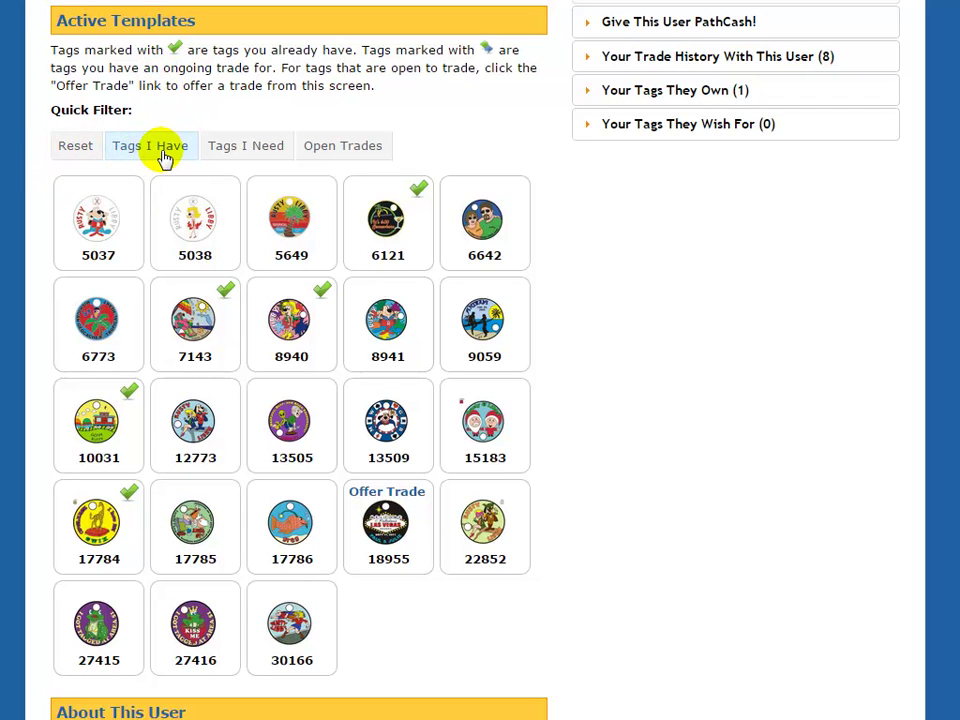
click(263, 148)
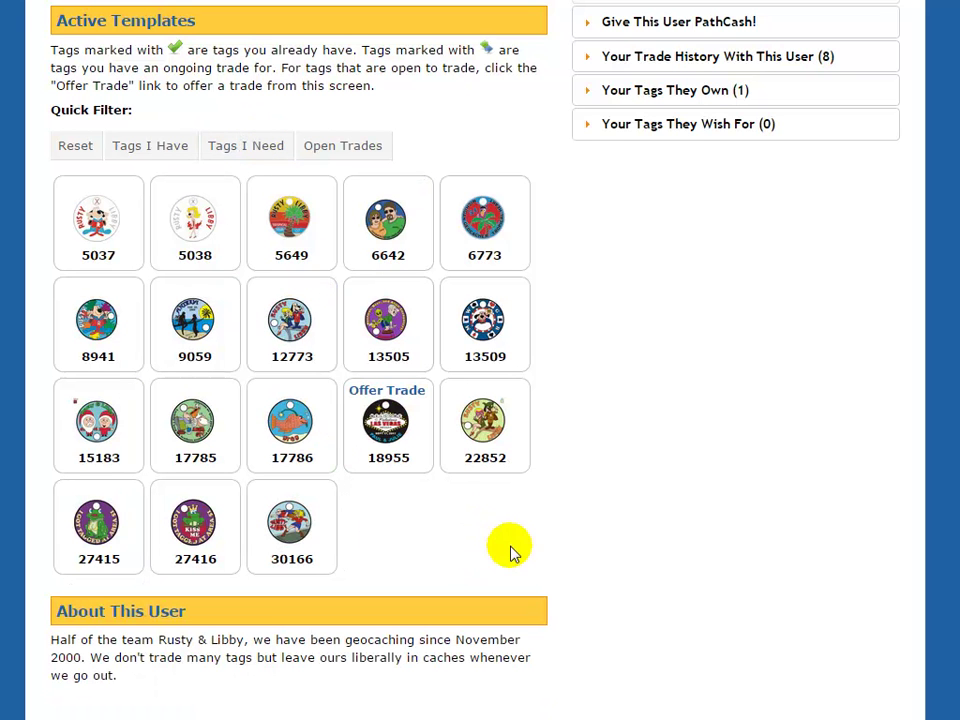
click(167, 146)
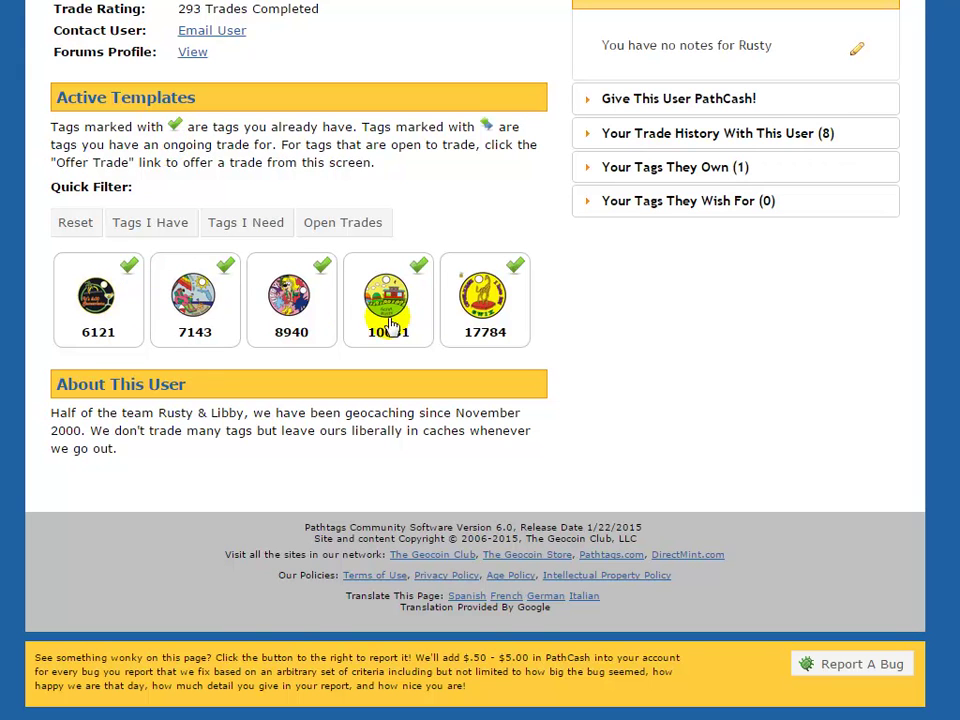
click(72, 228)
scroll(278, 290, down, 1)
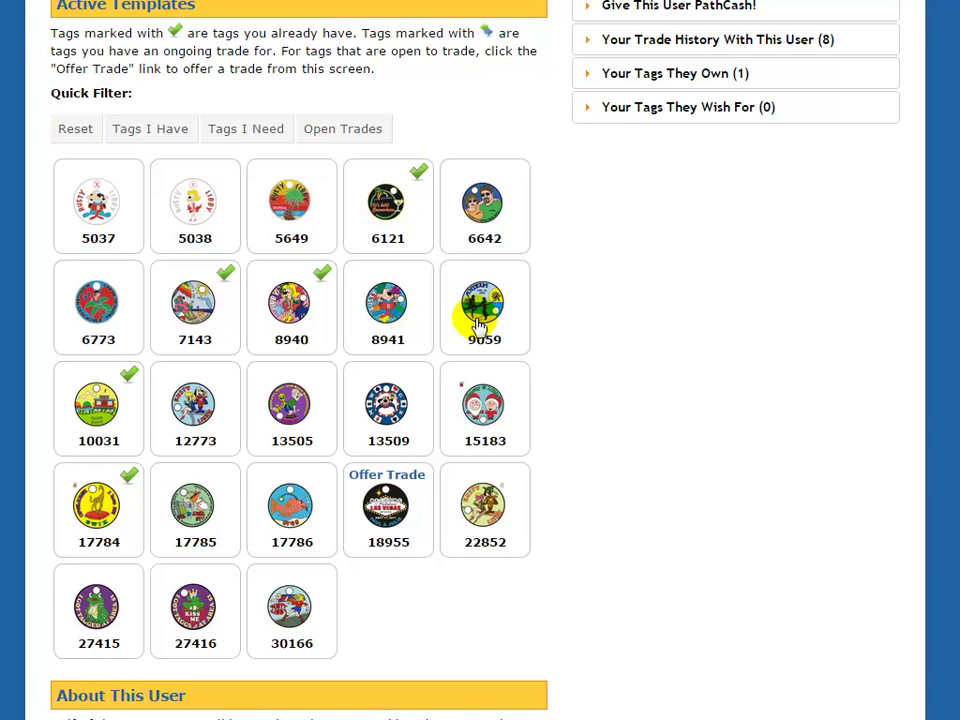
Open the Pathtag Gallery and filter its tags by gallery status to Not In My Collection - For Trade Only.
scroll(470, 340, up, 2)
mouse_move(310, 24)
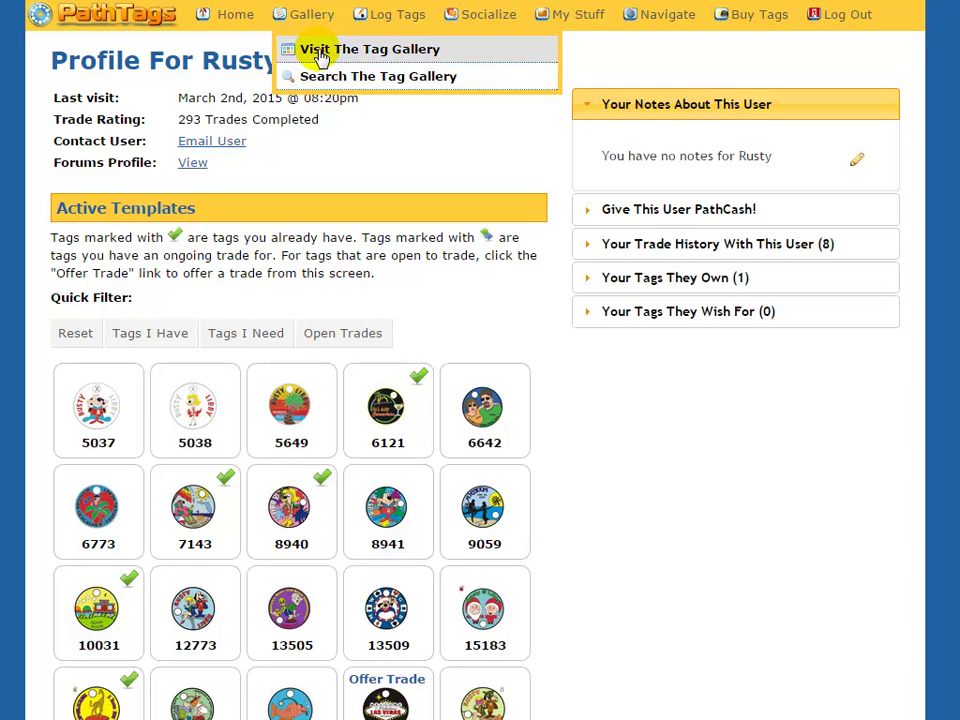
click(320, 55)
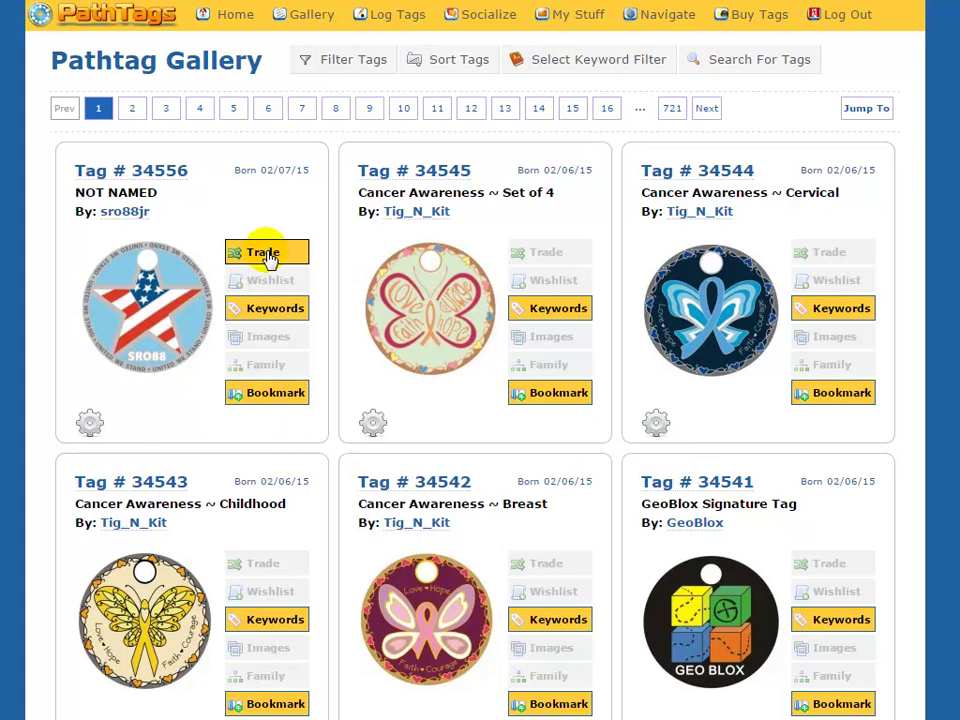
click(353, 62)
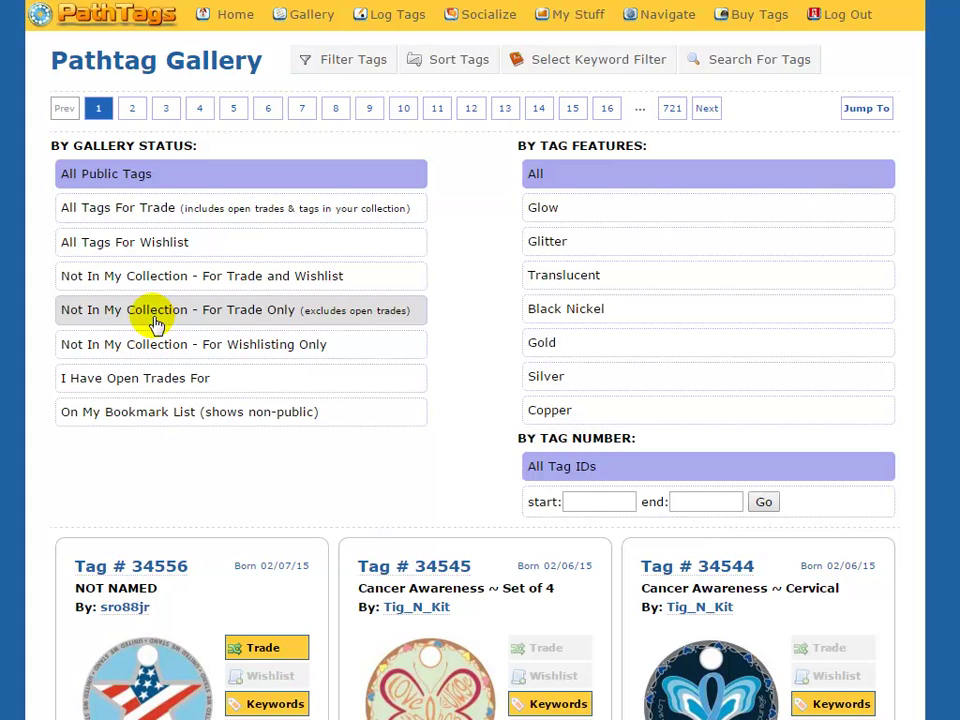
click(257, 321)
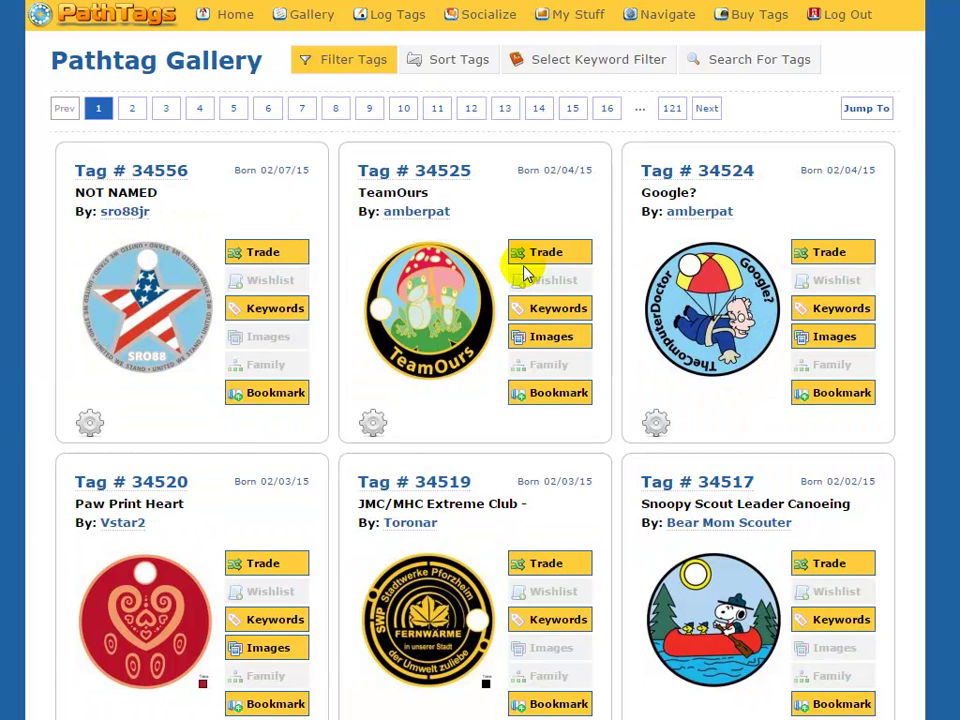
scroll(525, 265, down, 1)
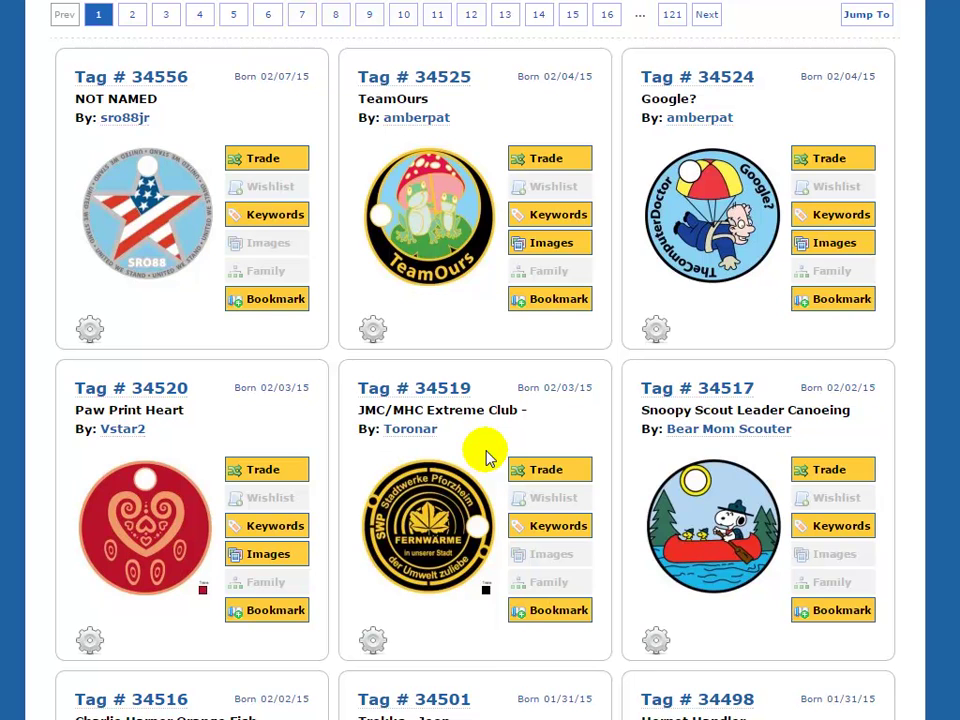
Start a trade offer for tag 18955 from the member's active templates and highlight the partner's completed trades line.
scroll(485, 458, up, 1)
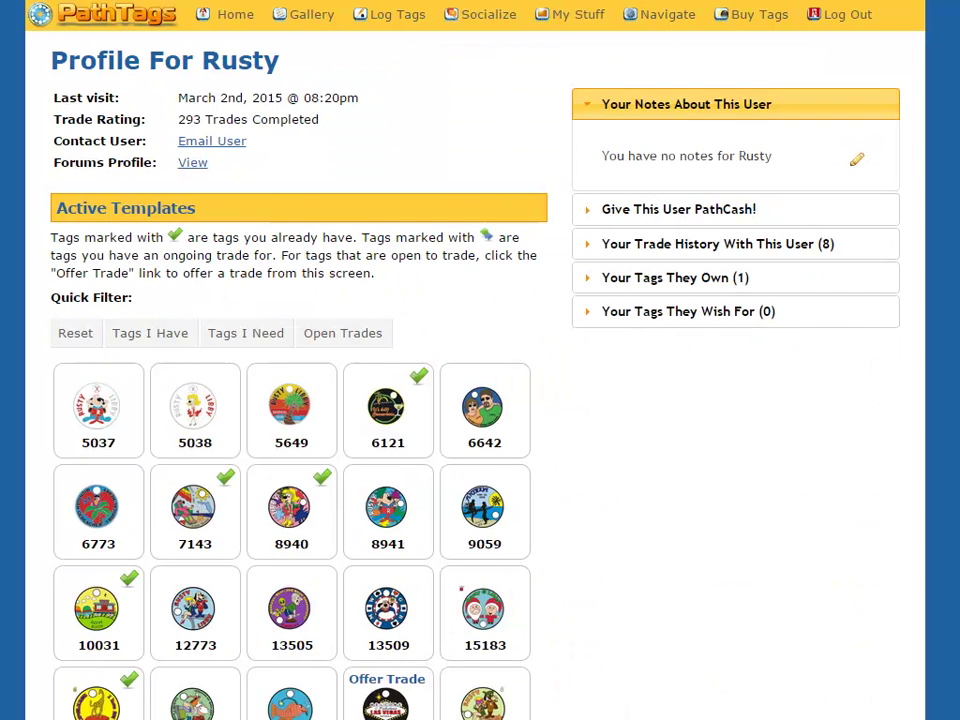
scroll(245, 330, down, 2)
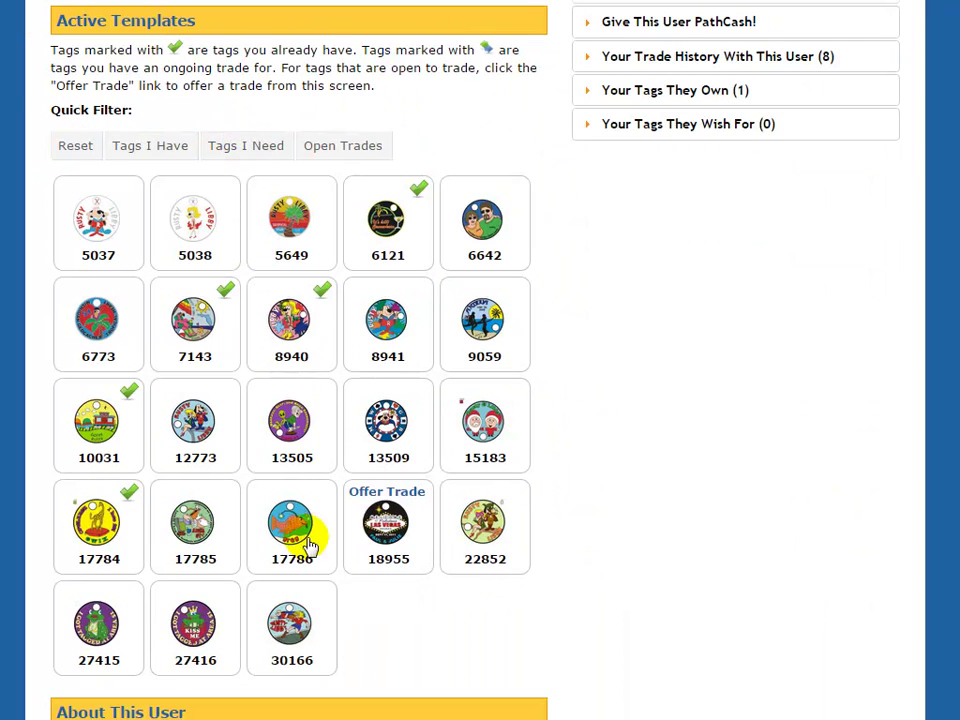
click(388, 494)
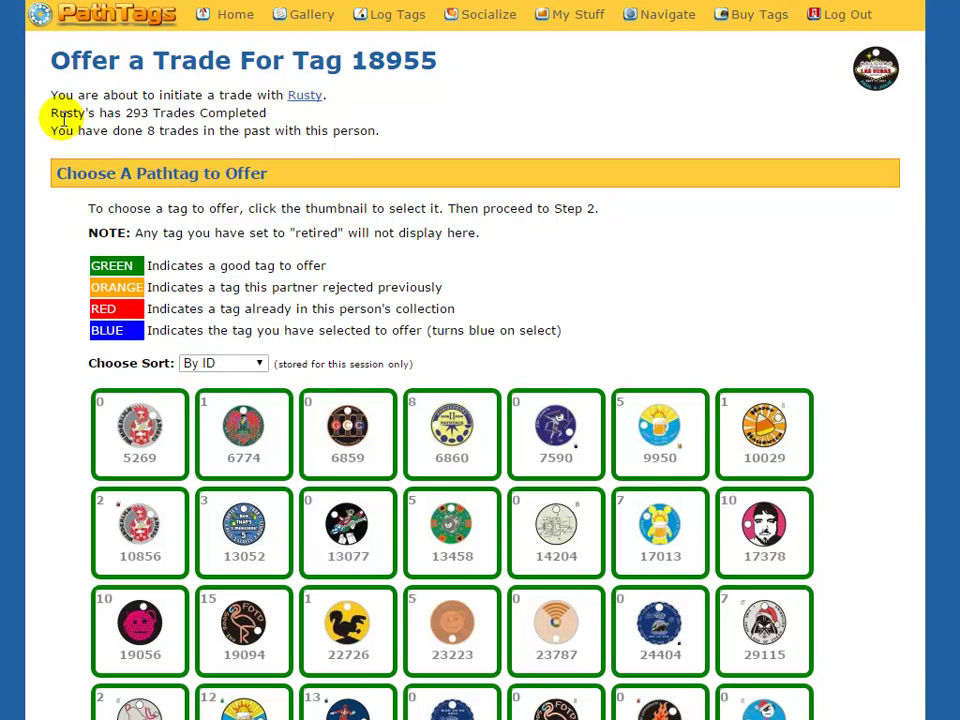
triple_click(162, 113)
click(440, 186)
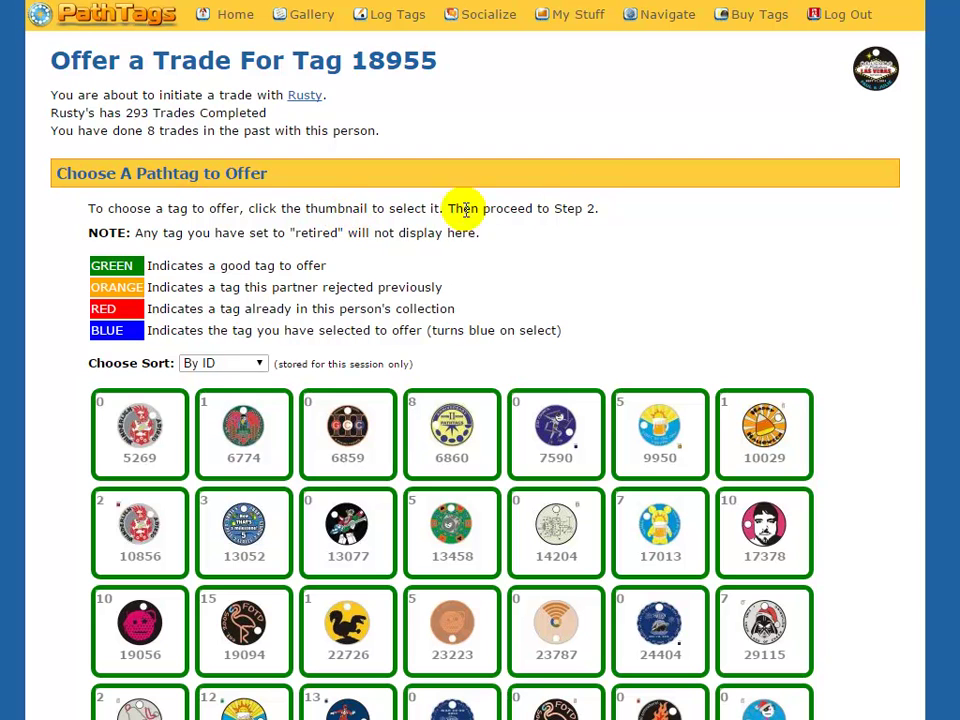
Sort the pathtags available to offer by quantity and look through the sorted tags.
scroll(492, 341, down, 1)
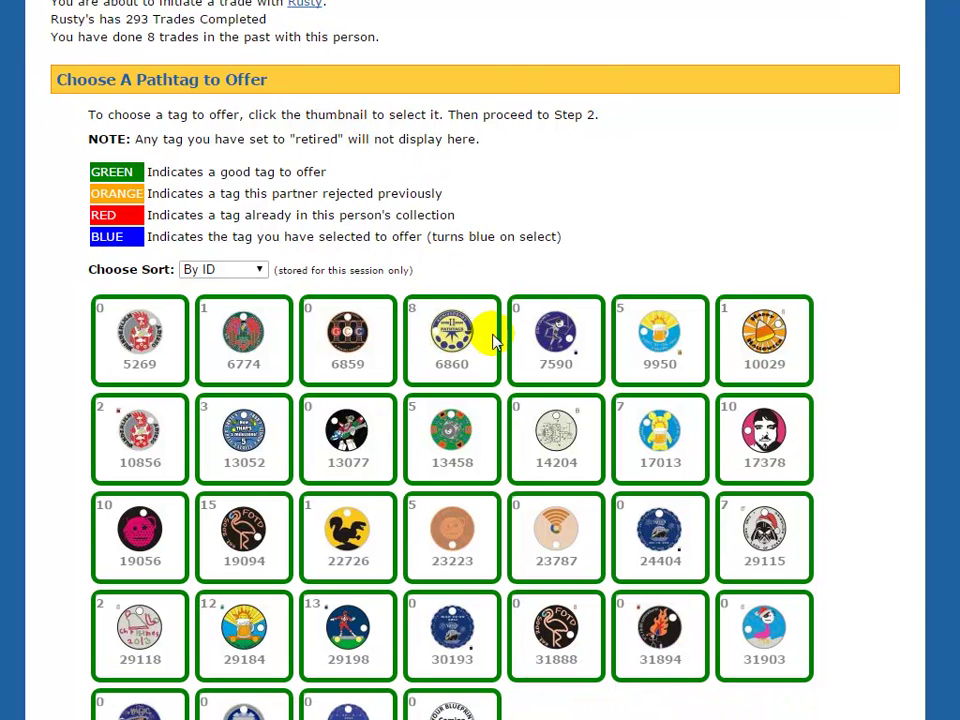
scroll(492, 341, down, 1)
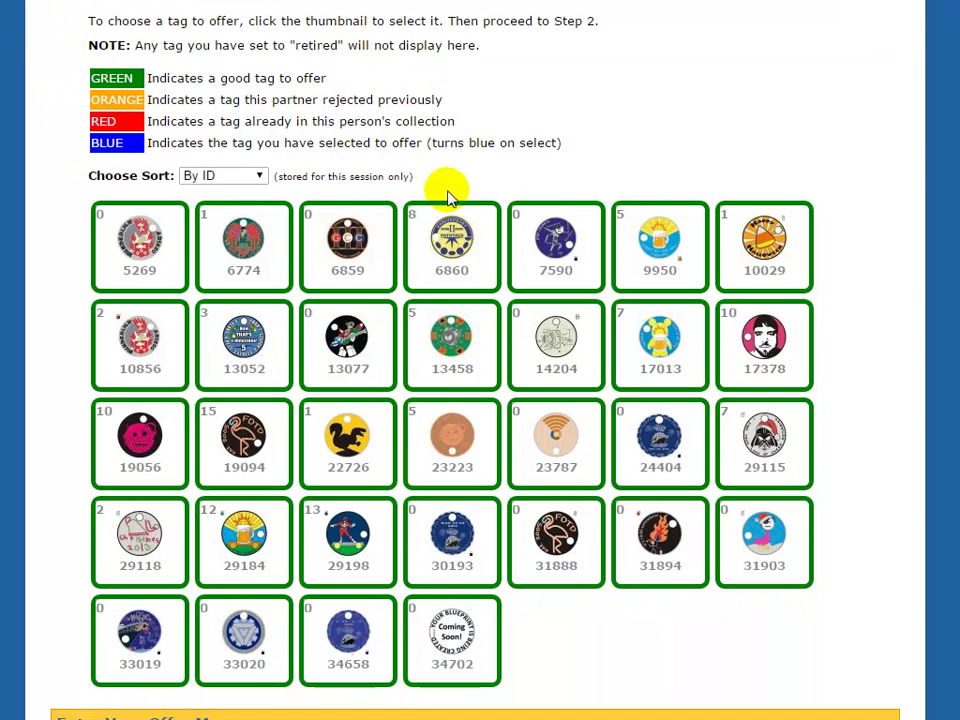
click(220, 176)
click(457, 136)
click(205, 172)
click(226, 205)
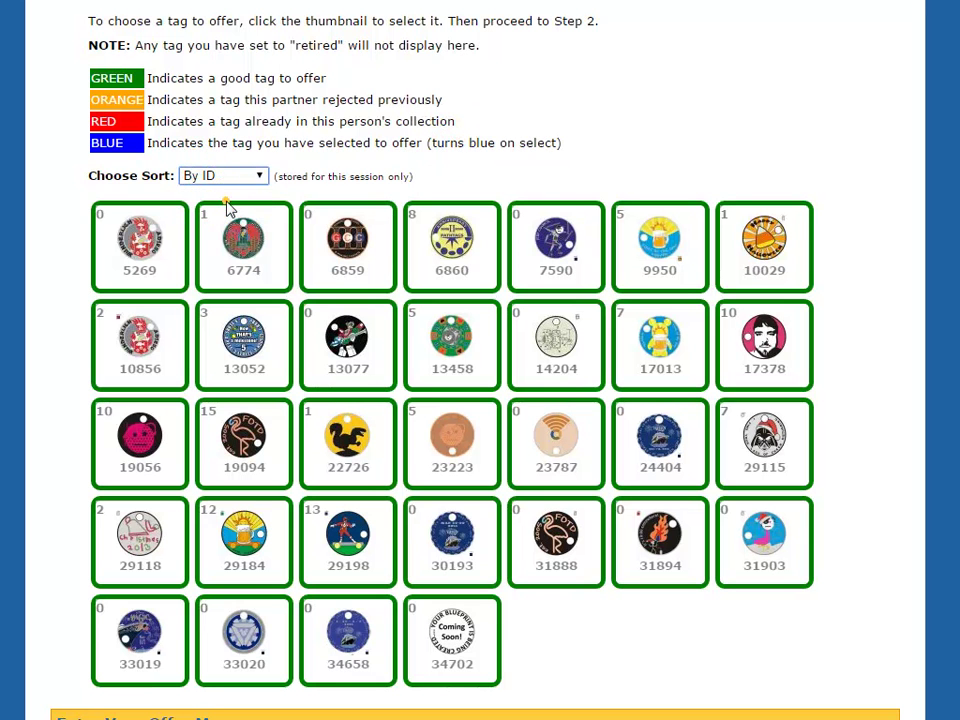
scroll(568, 227, down, 2)
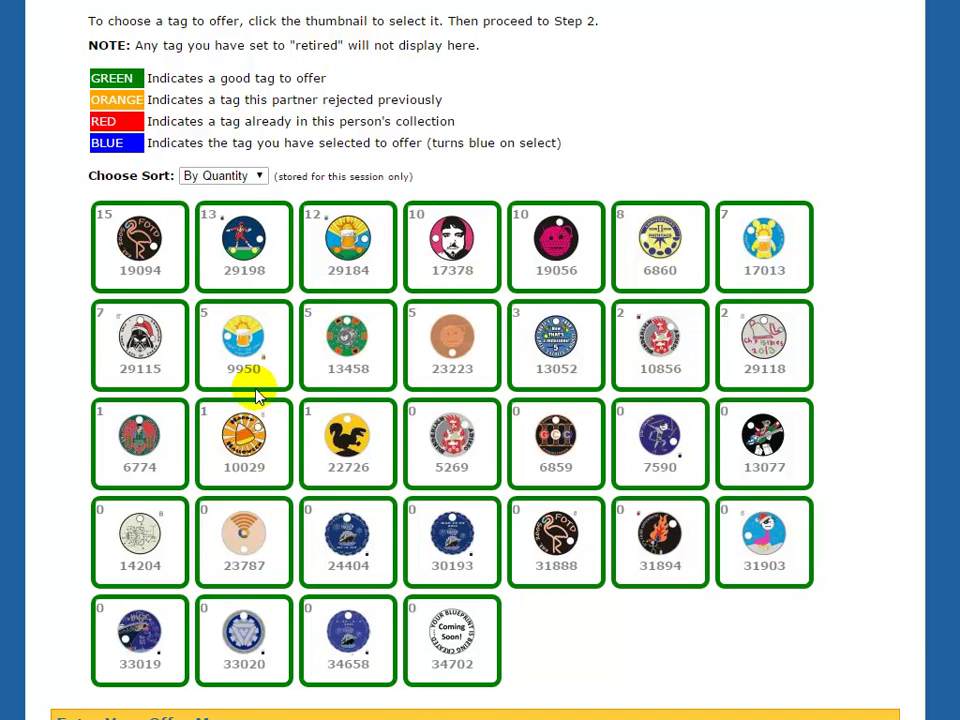
scroll(255, 395, down, 1)
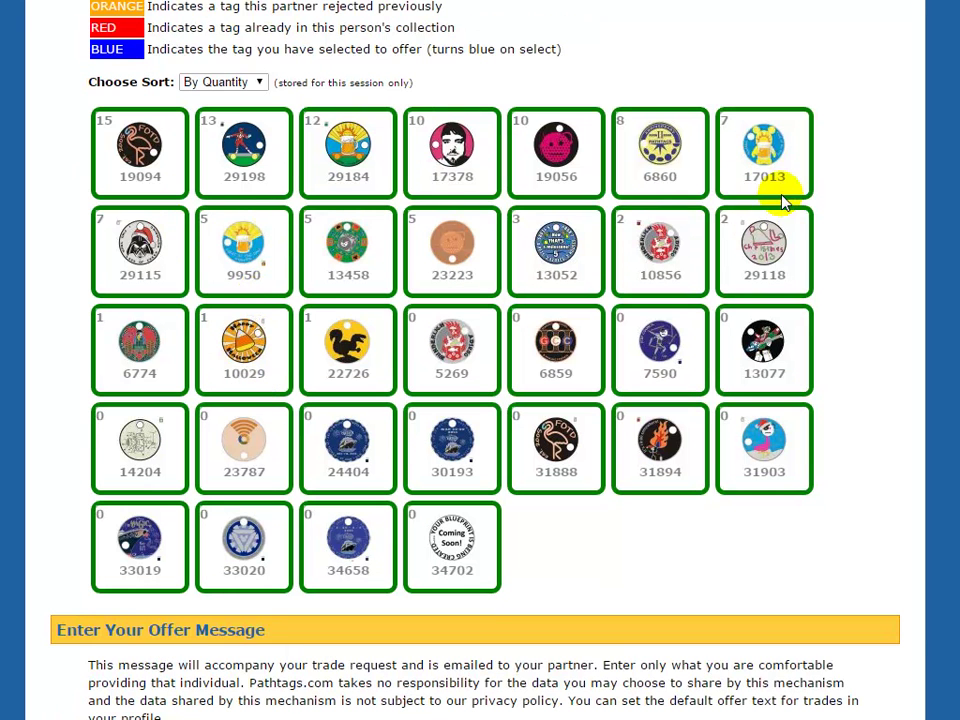
scroll(200, 195, up, 1)
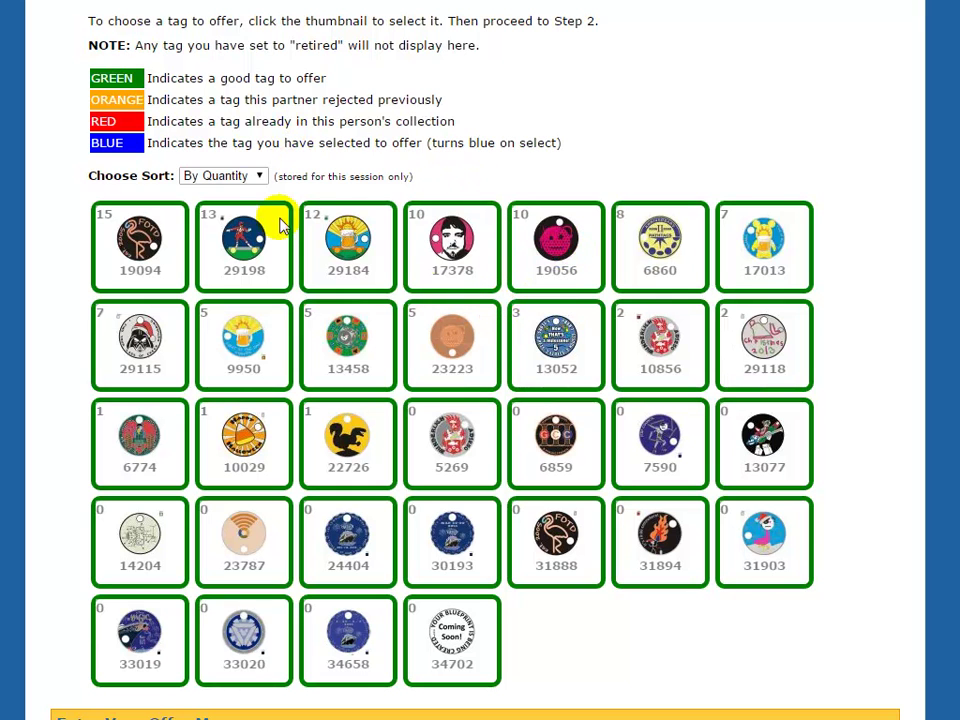
Choose tag 17378 as the pathtag to offer and send the offer with the default offer message.
click(450, 243)
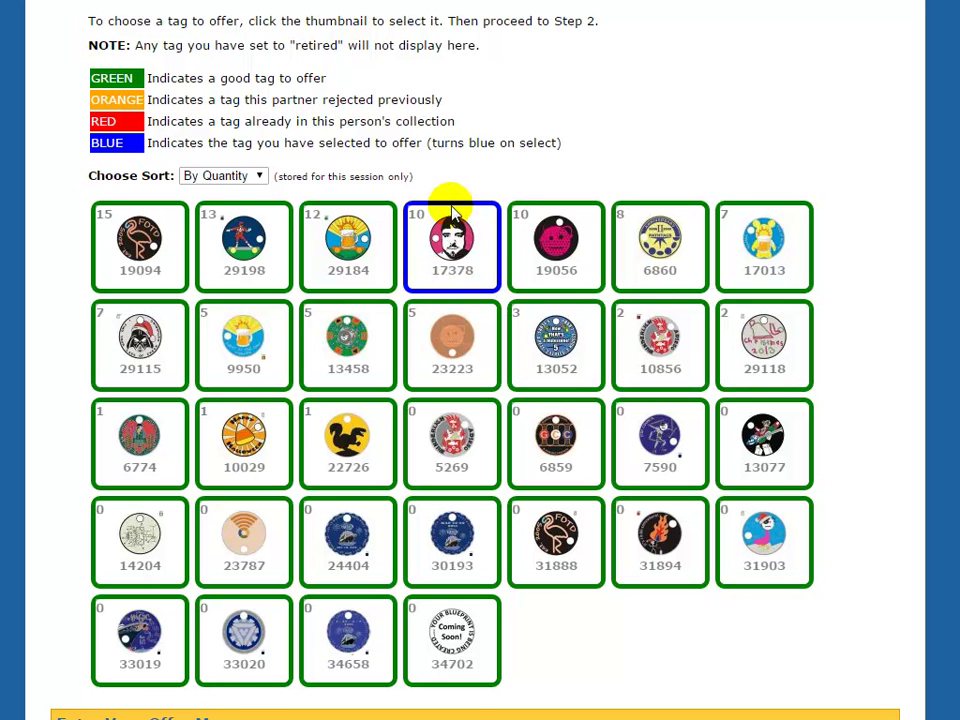
scroll(489, 206, down, 5)
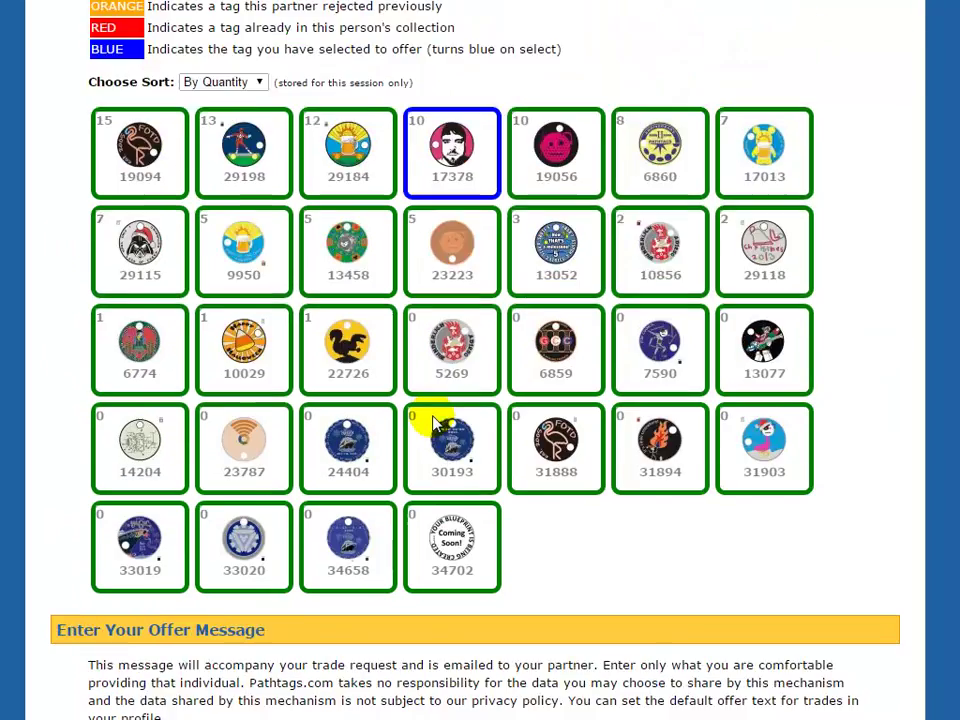
scroll(420, 400, up, 7)
mouse_move(553, 18)
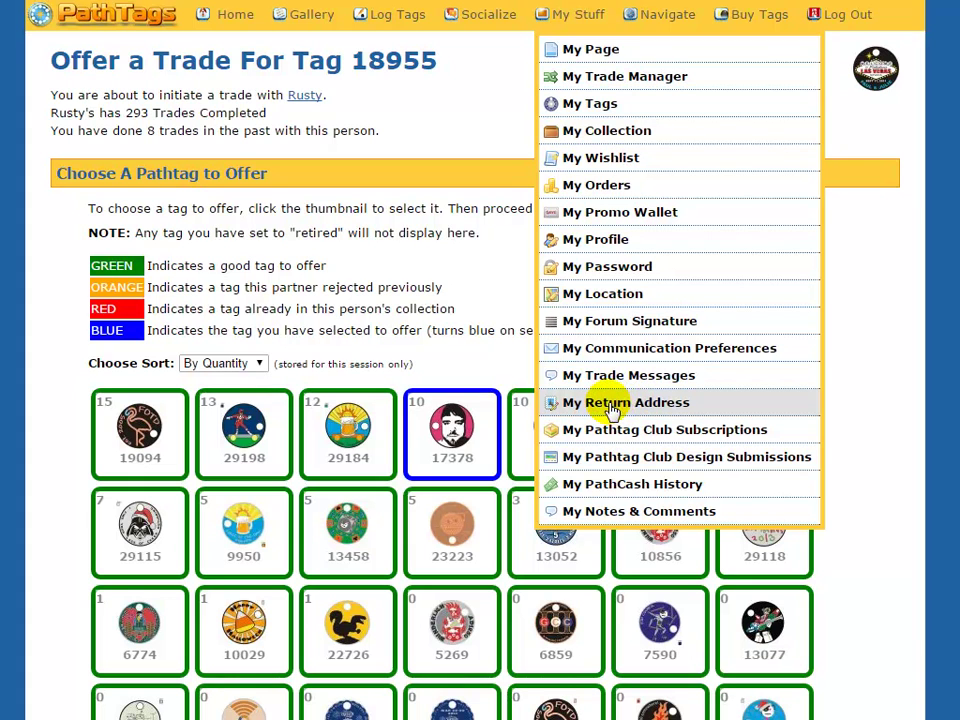
scroll(422, 282, down, 3)
scroll(422, 290, down, 3)
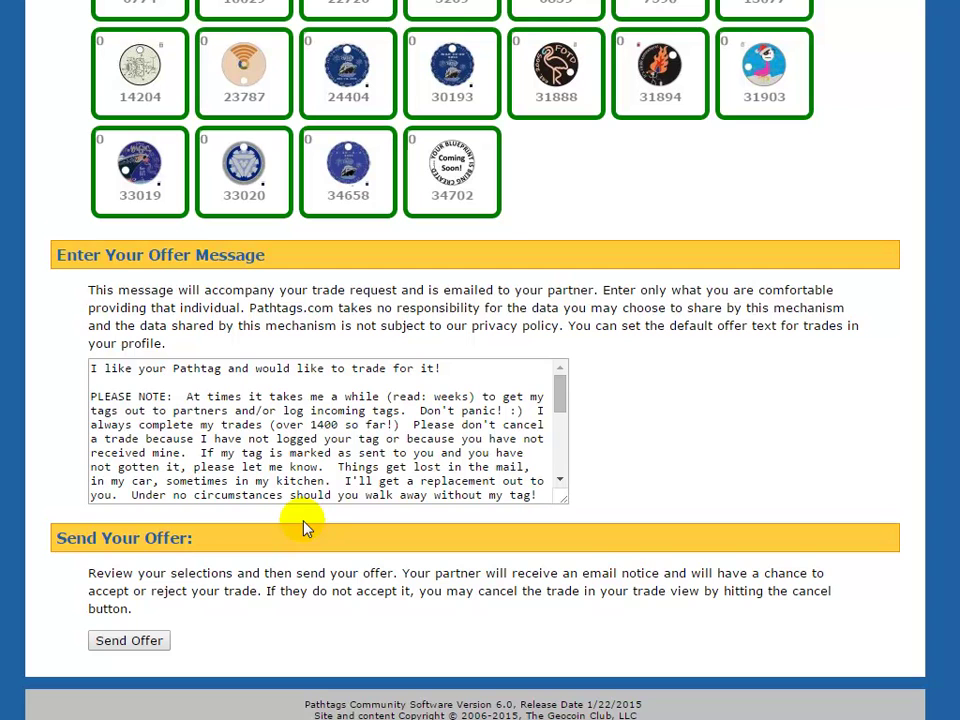
click(128, 640)
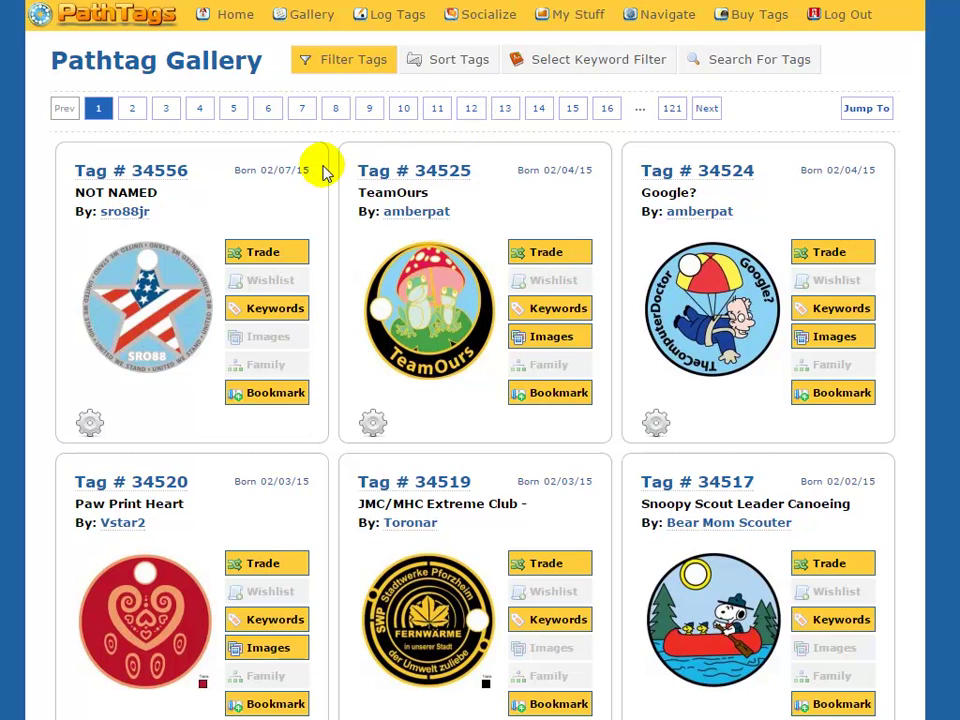
Open My Trade Manager, list the open trades and locate the newly offered trade of 17378 for 18955.
mouse_move(580, 40)
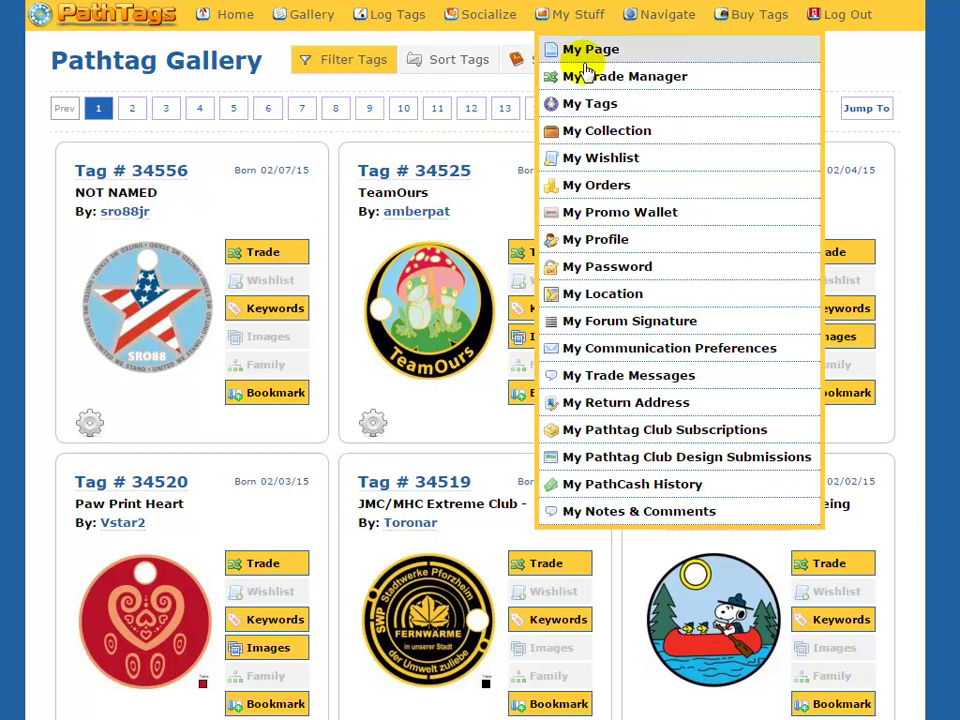
click(583, 73)
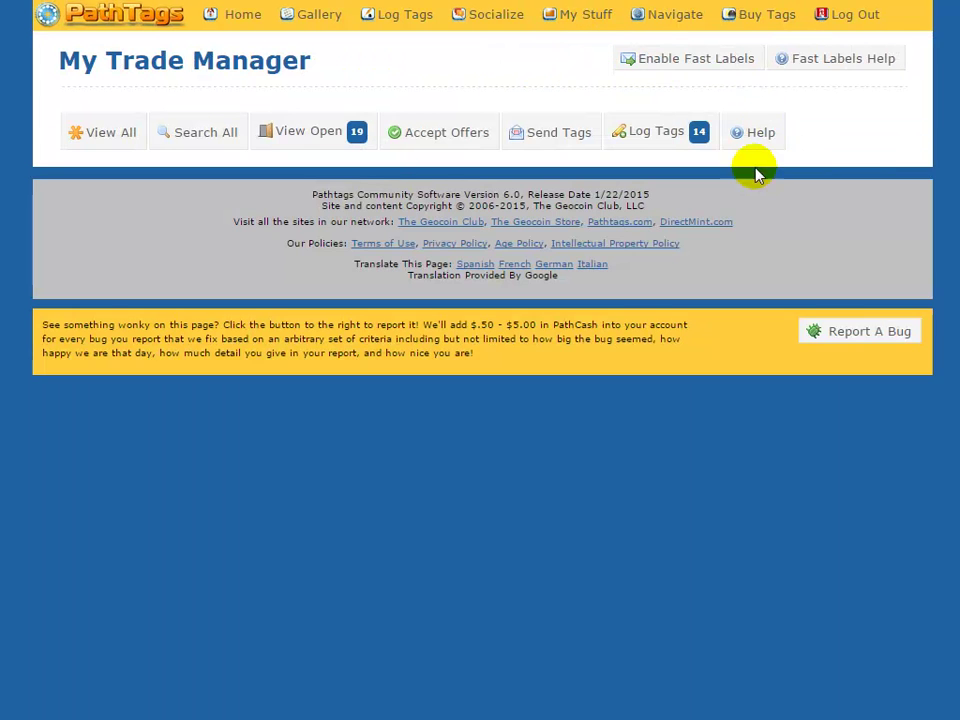
click(300, 132)
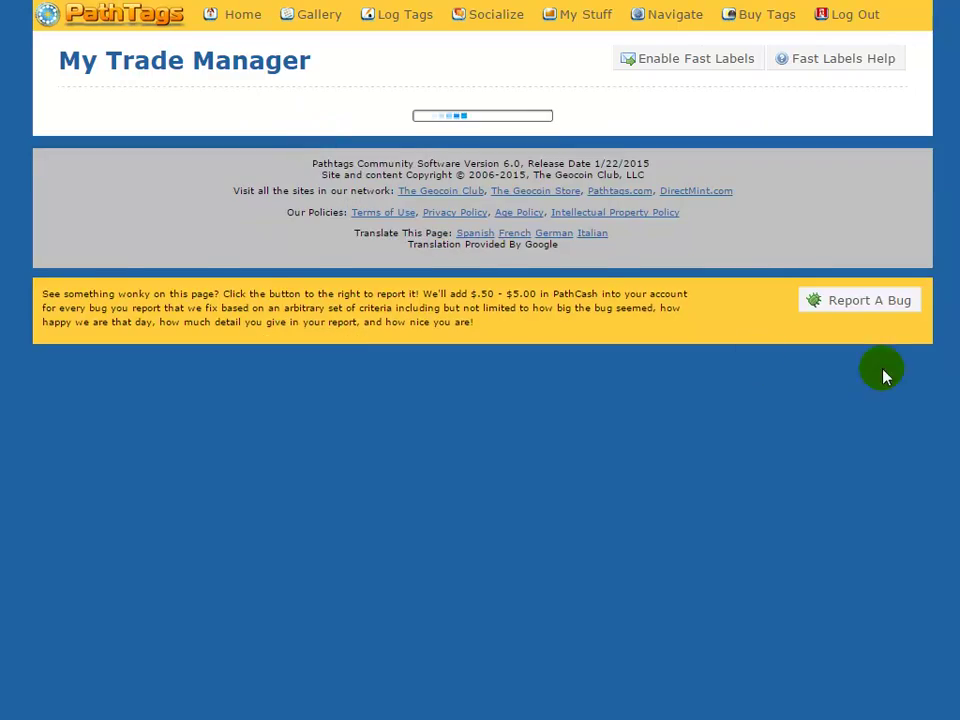
scroll(681, 336, down, 12)
scroll(681, 340, down, 5)
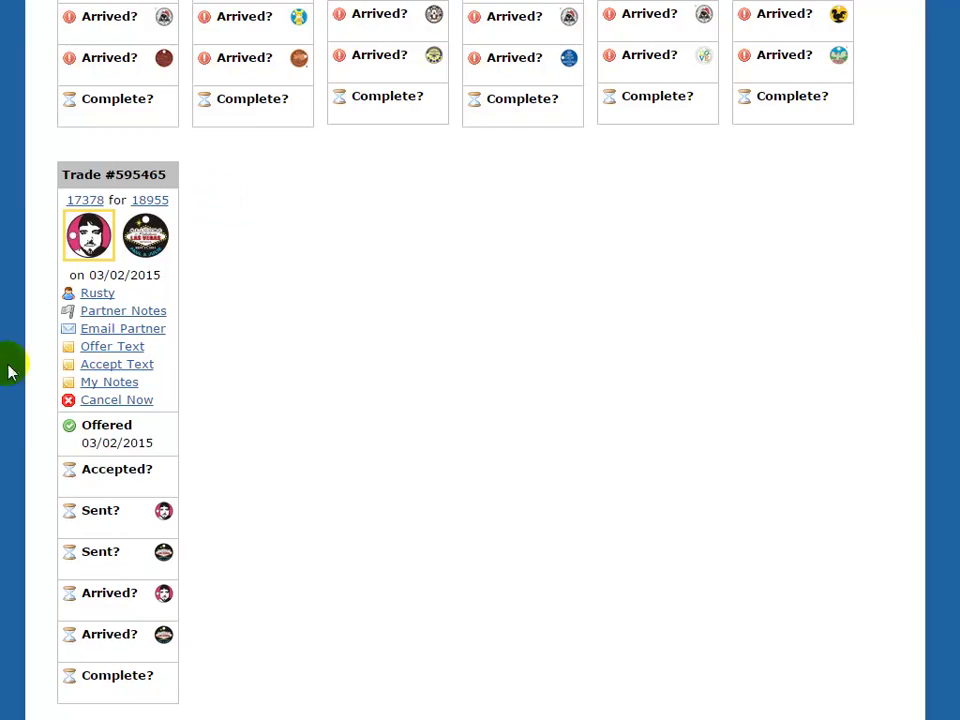
scroll(318, 297, up, 6)
scroll(318, 297, up, 10)
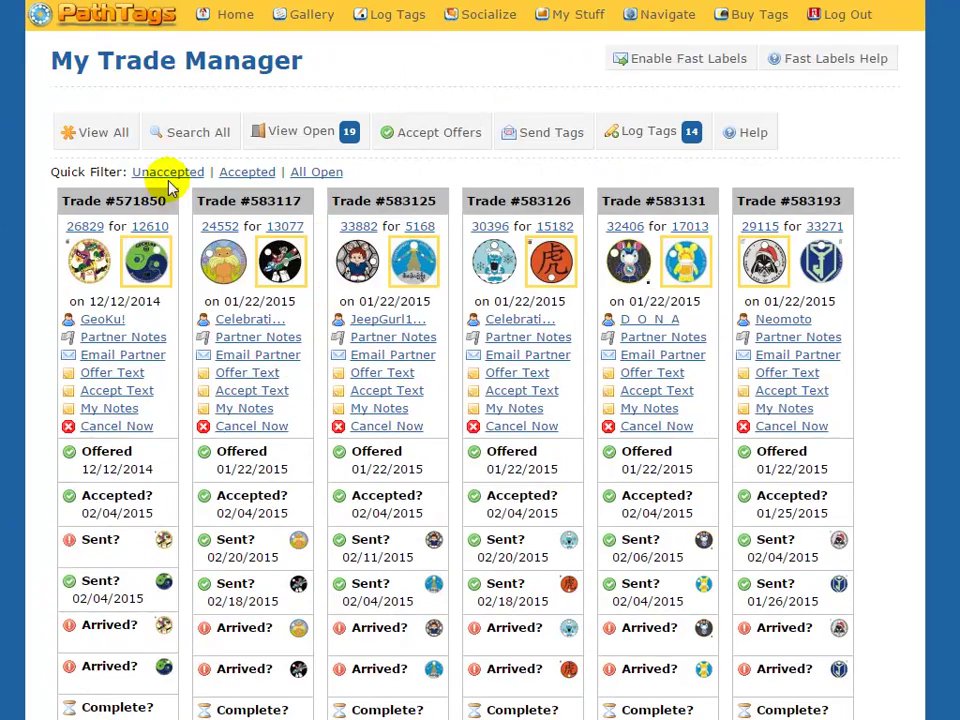
Filter the open trades to Unaccepted, view the offered trade's cancellation form and close it without cancelling the trade.
click(168, 180)
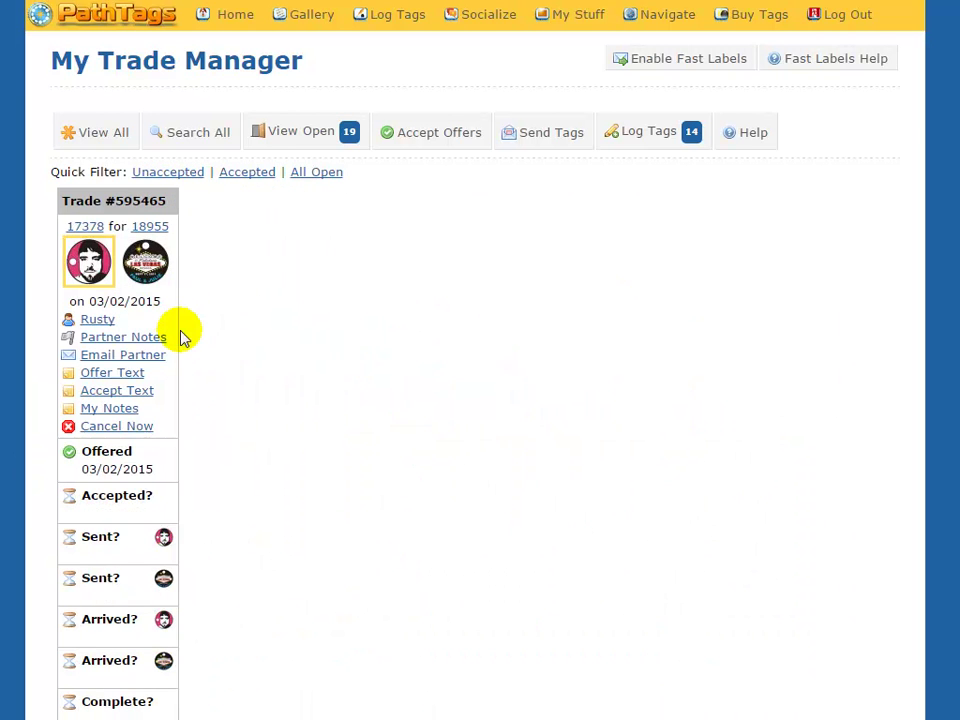
click(140, 432)
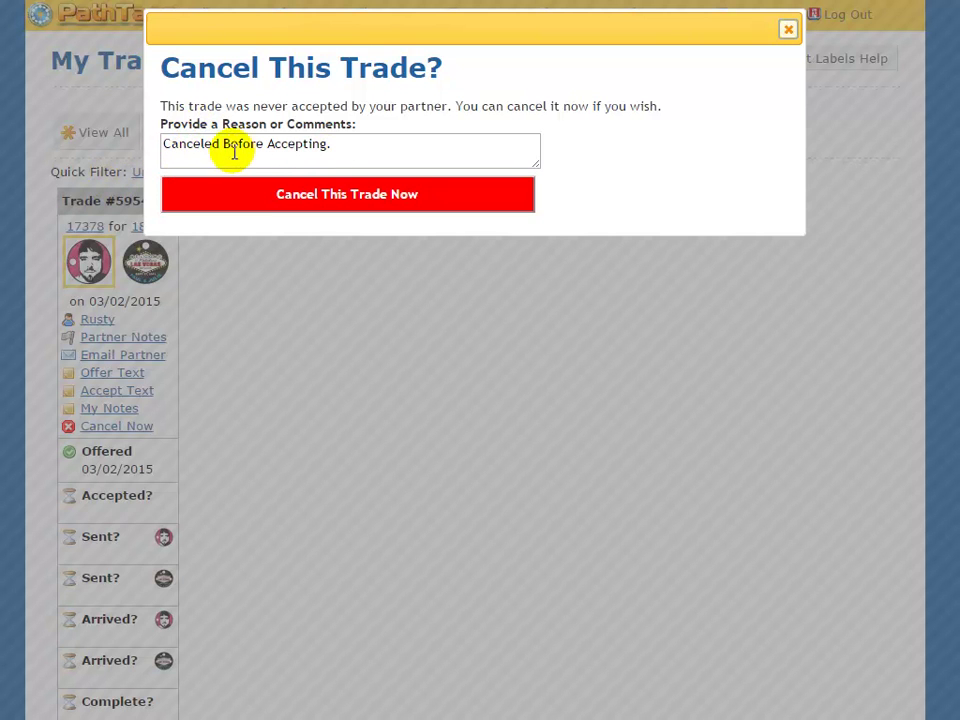
click(790, 31)
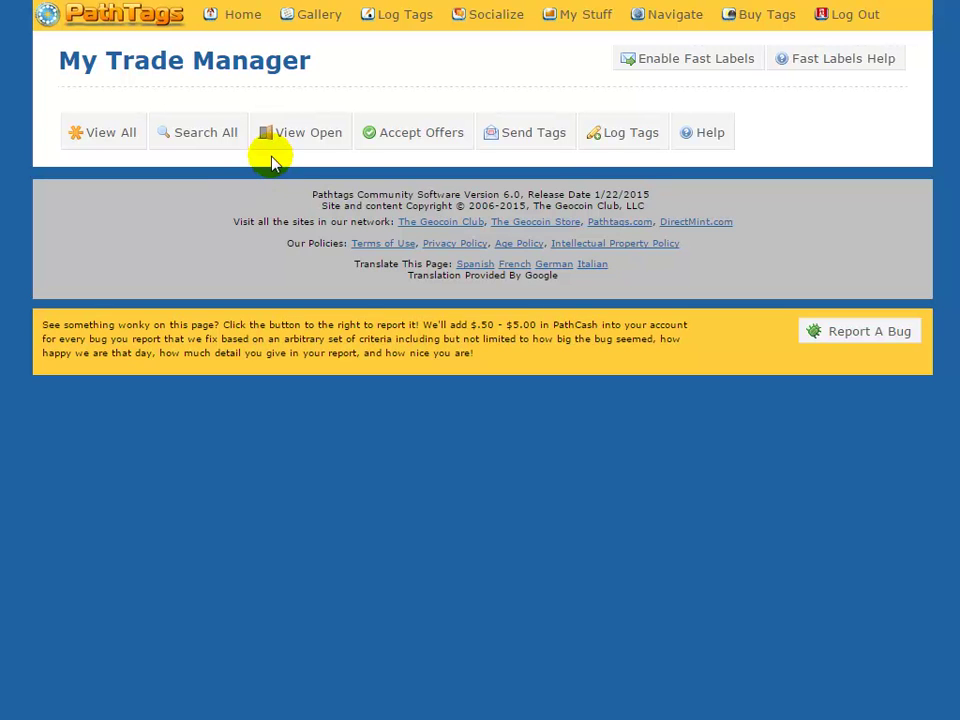
Refresh the partner's trade manager, open the offers to accept and enlarge the acceptance message box.
key(F5)
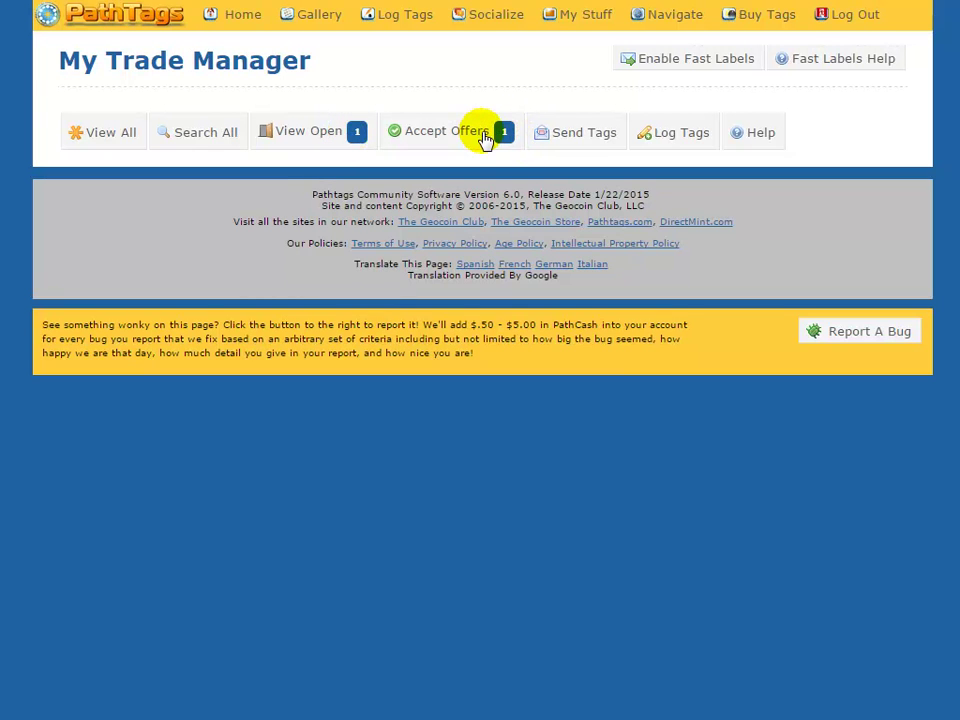
click(425, 133)
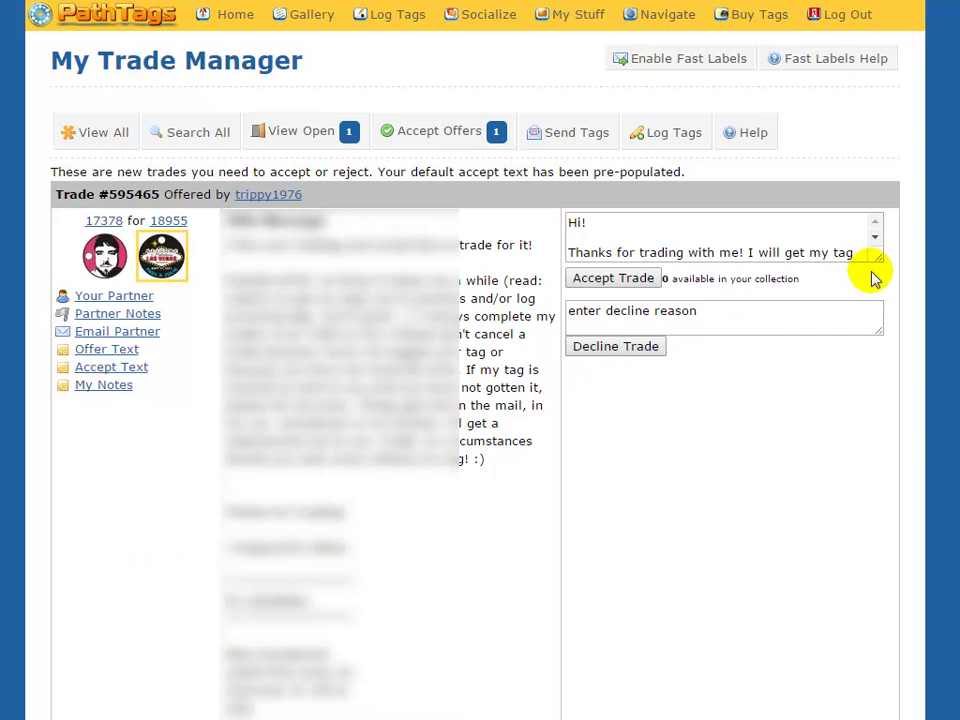
drag(884, 262, 879, 298)
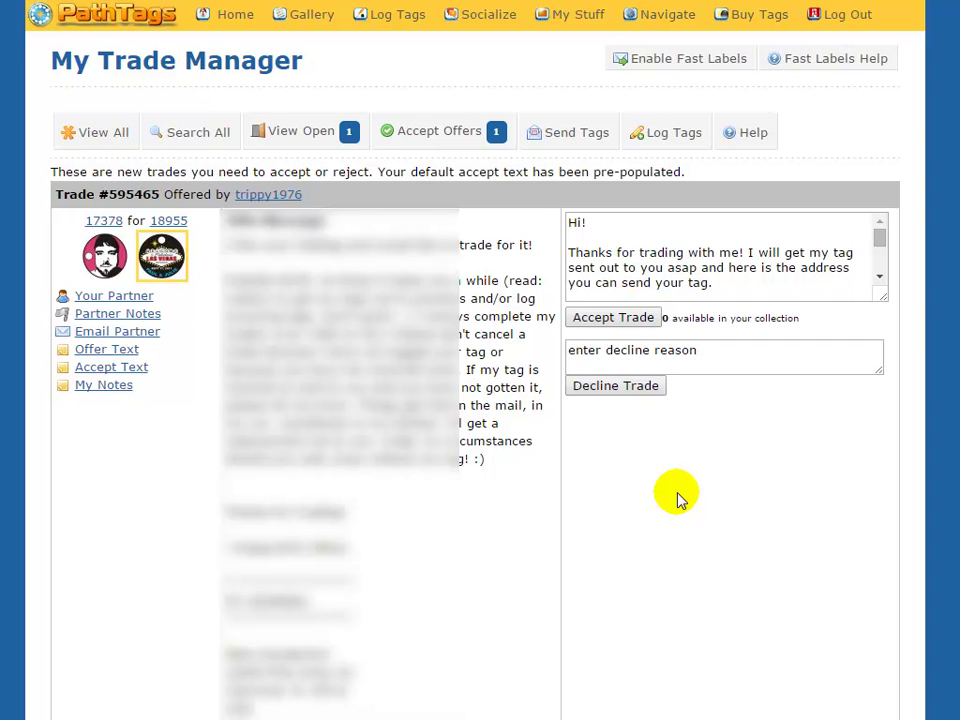
Select Red Flag in the partner notes for the offering member and close the notes without saving.
click(118, 315)
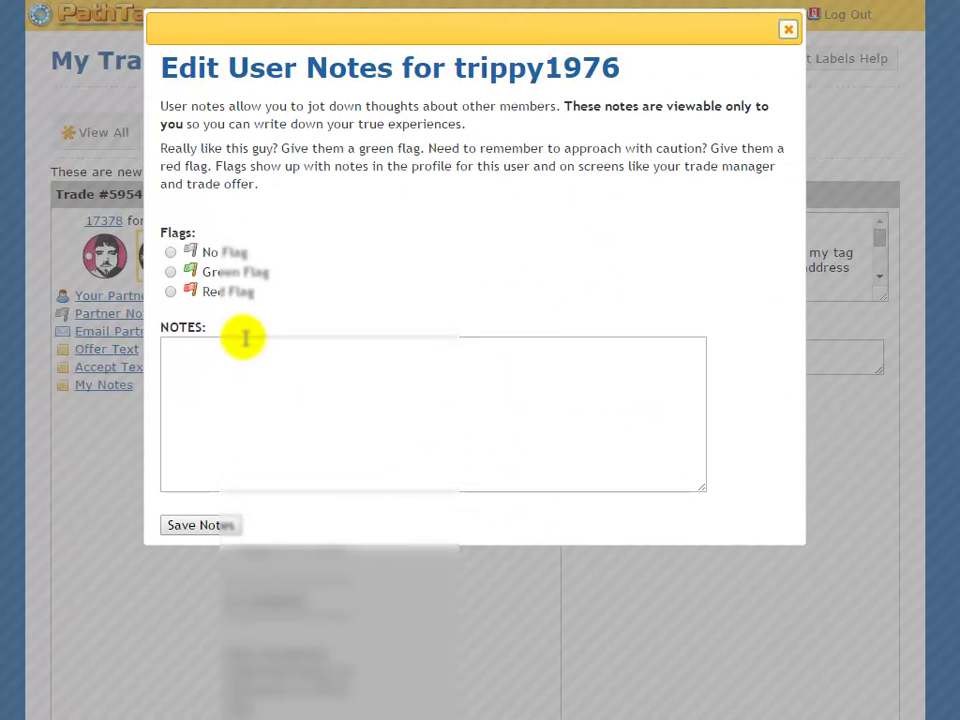
click(171, 292)
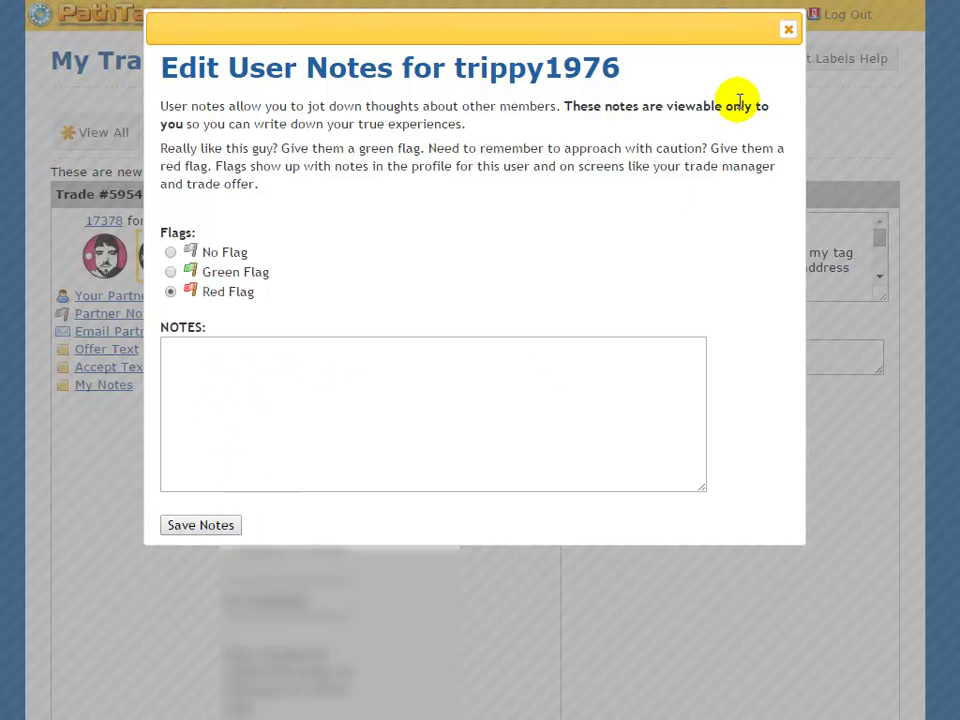
click(792, 33)
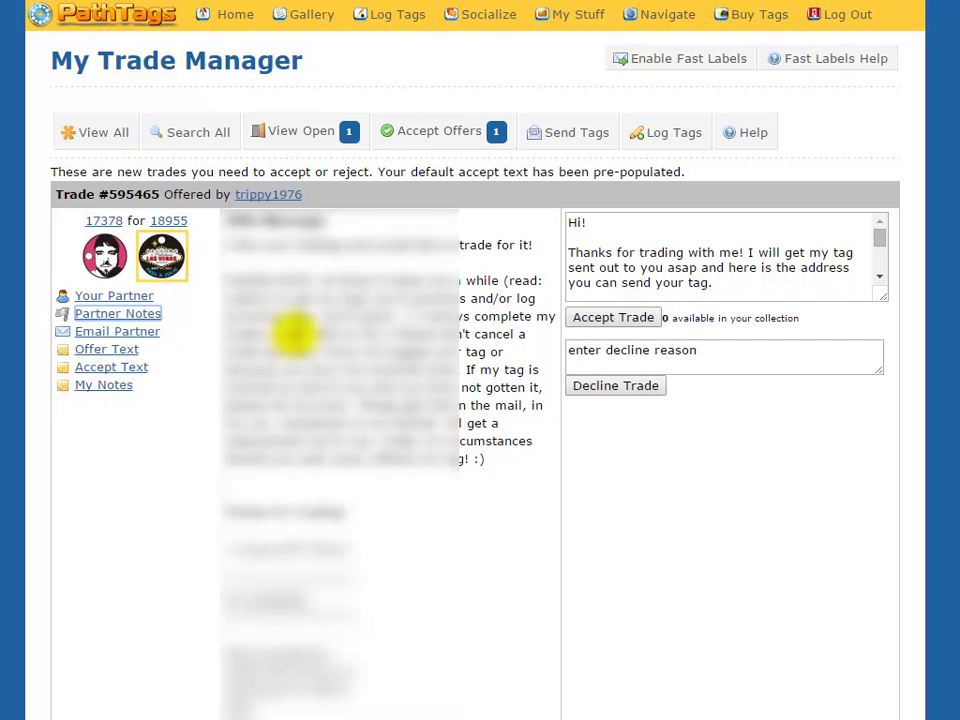
Accept the offered trade of 17378 for 18955 and mark tag 18955 as sent.
click(612, 320)
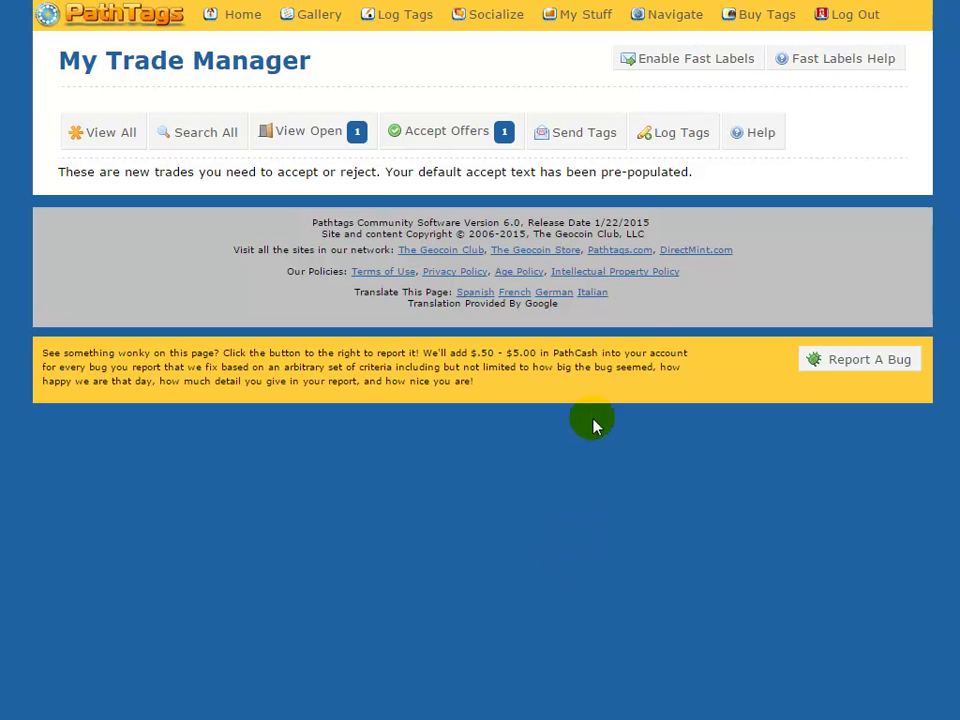
click(328, 140)
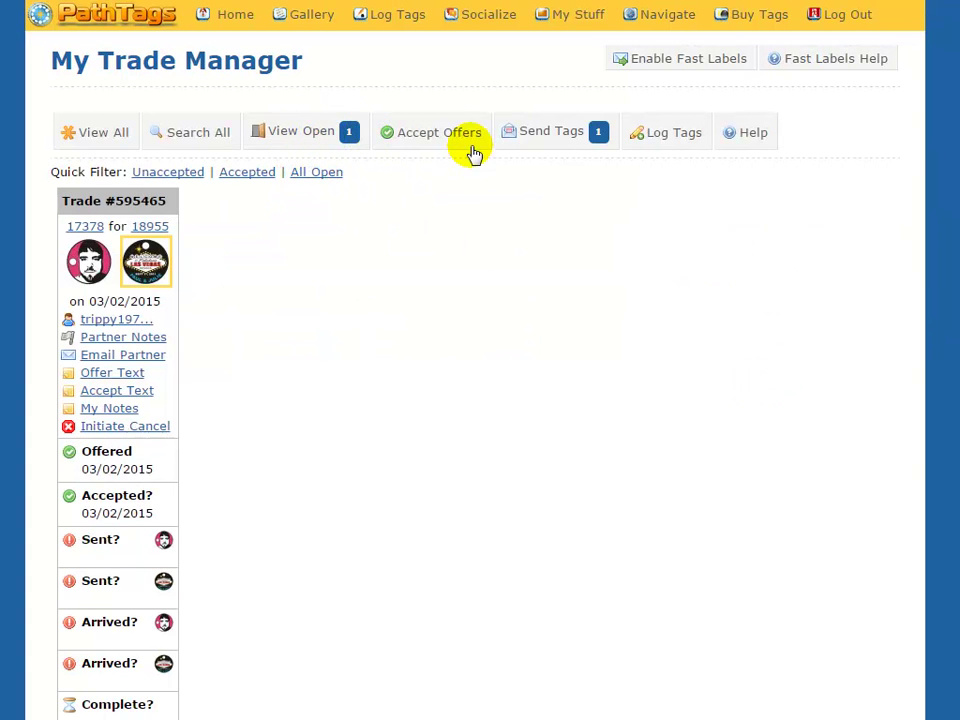
click(560, 130)
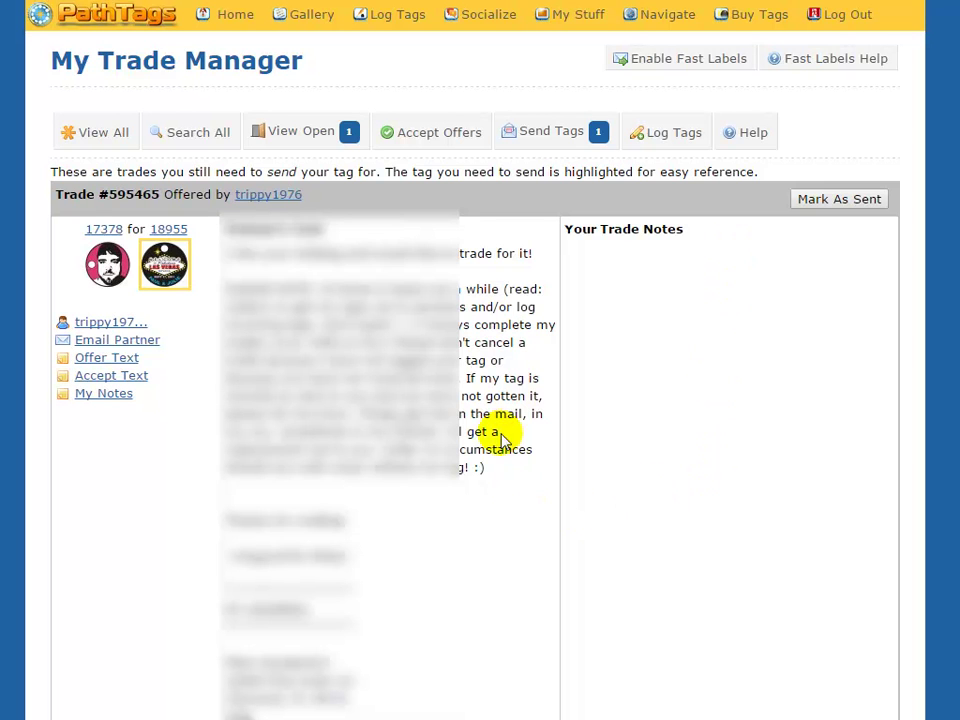
click(822, 199)
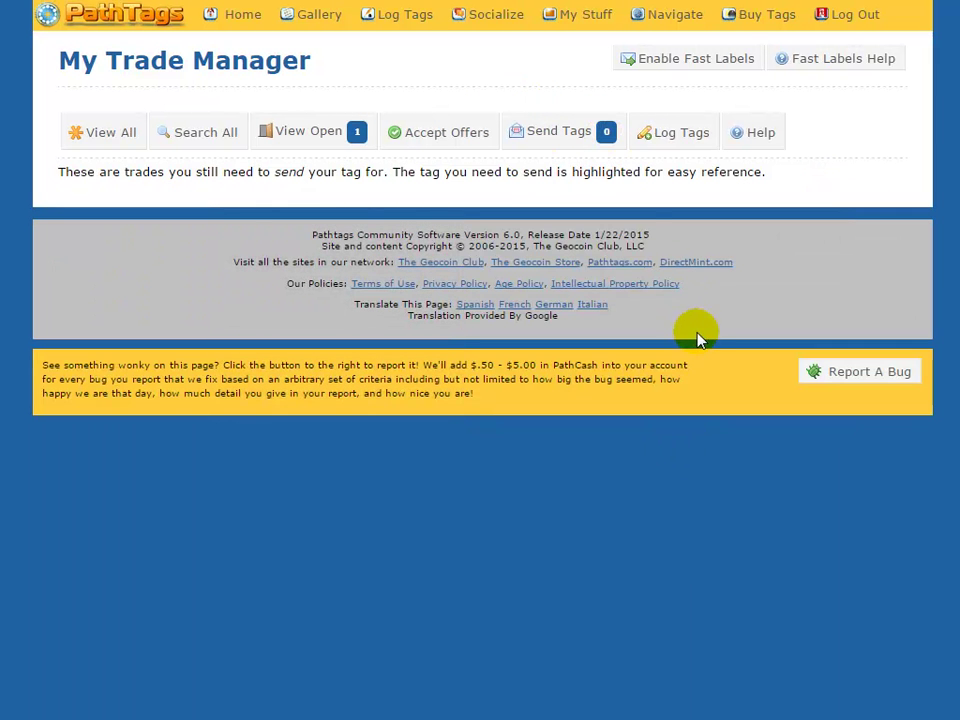
Mark tag 17378 as sent for the trade in the offering member's trade manager.
click(662, 134)
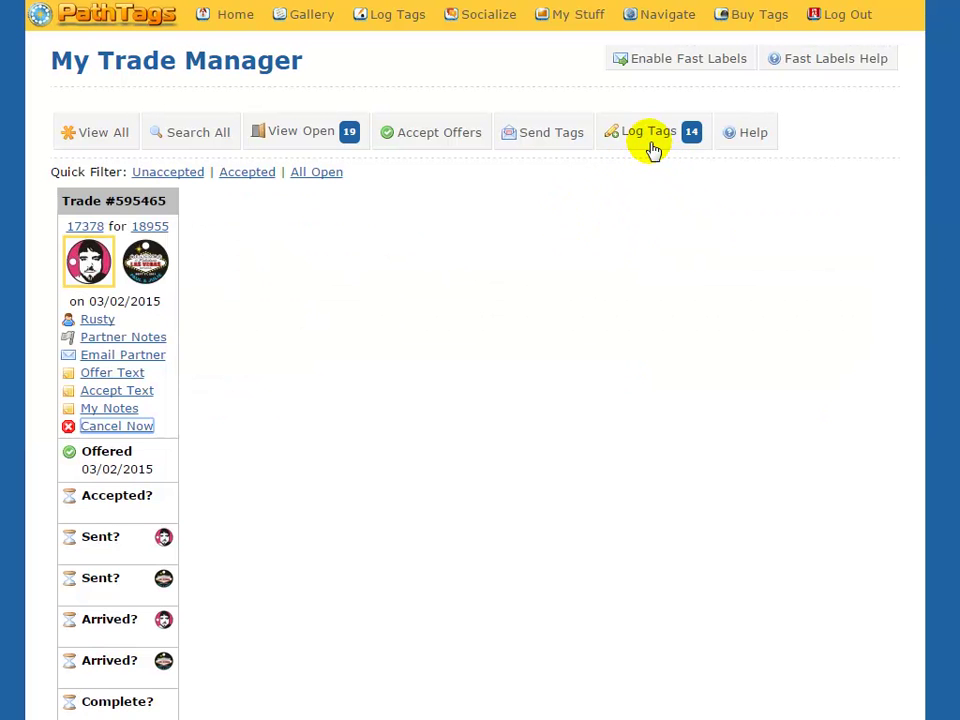
click(529, 140)
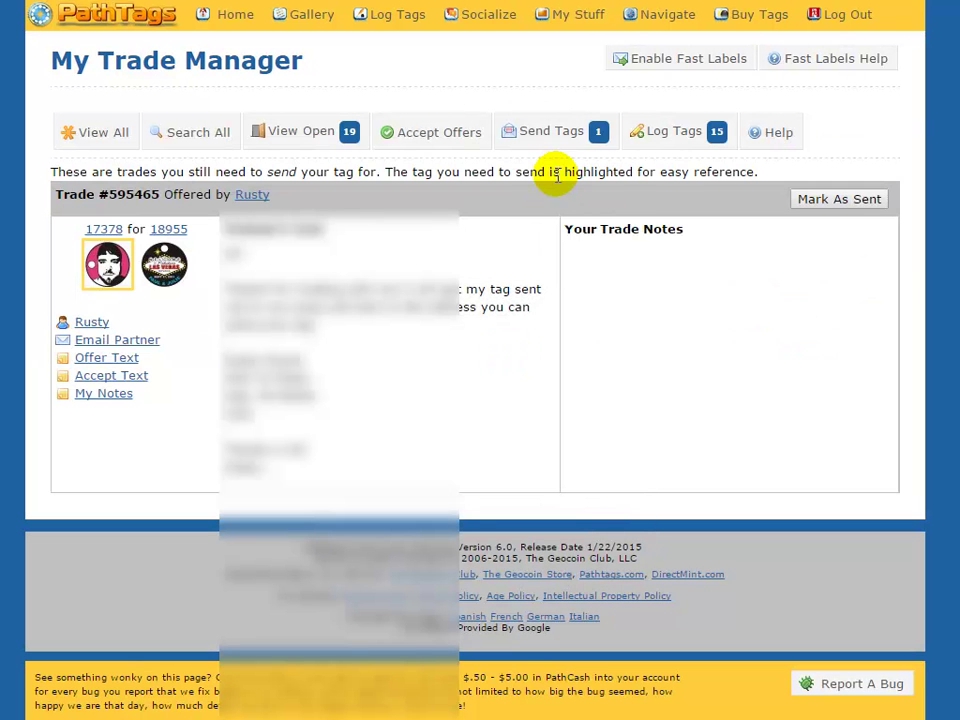
click(851, 204)
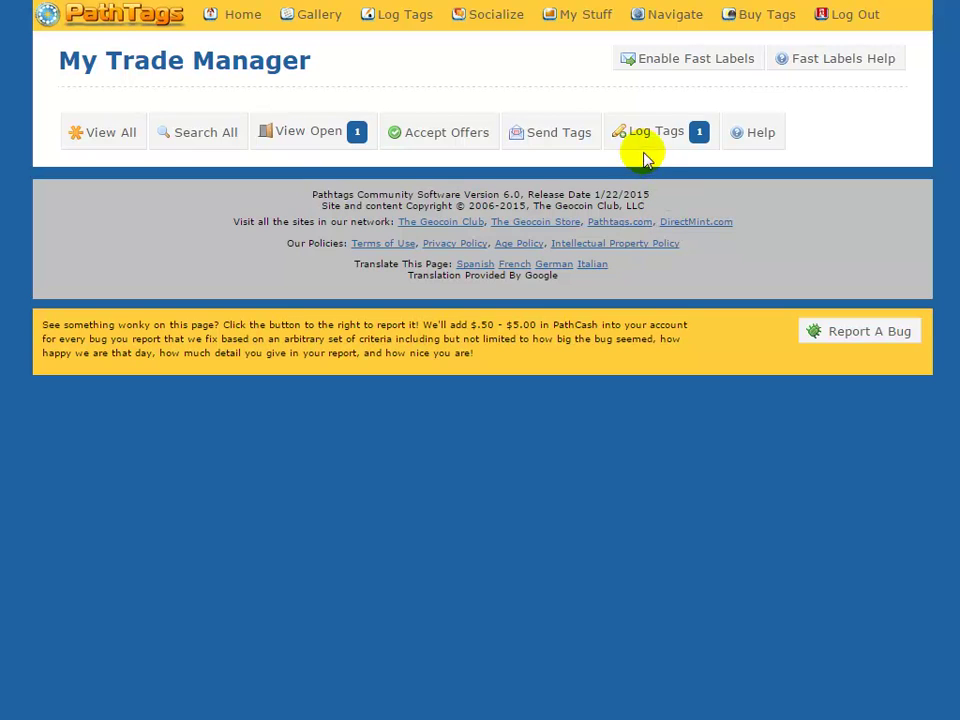
View the partner's tag waiting to be logged and review the open trade's sent and arrived stages.
click(649, 141)
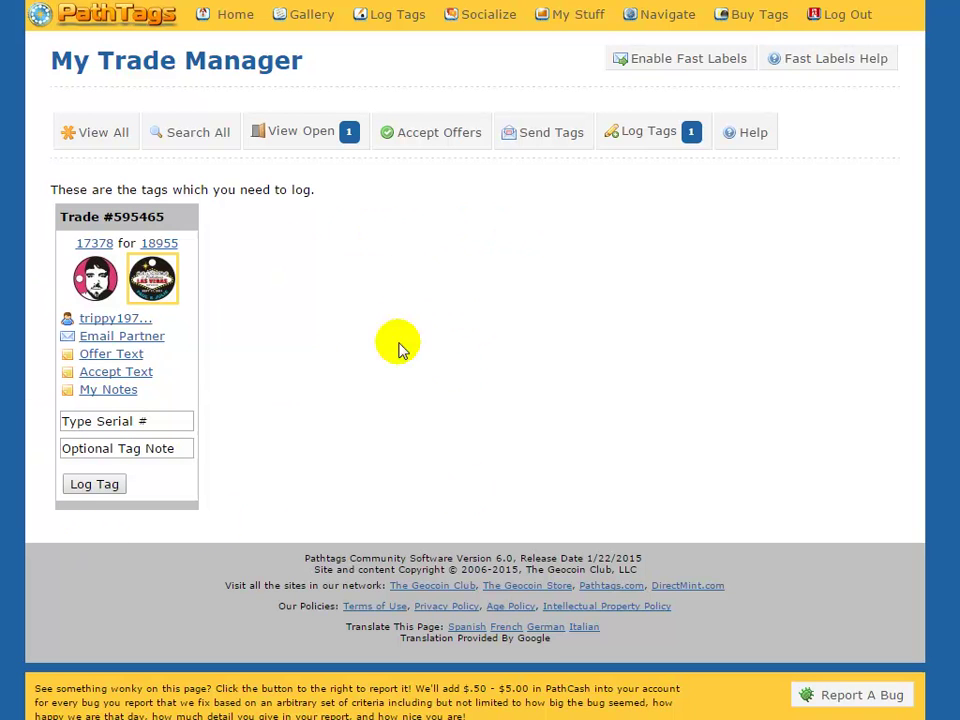
click(298, 130)
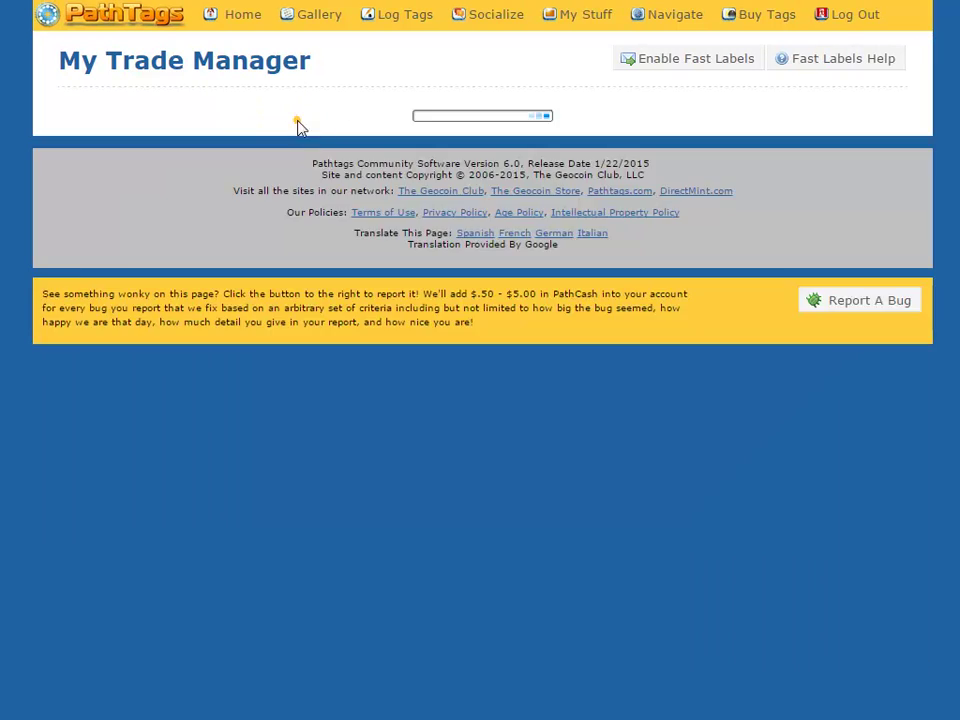
scroll(240, 422, down, 1)
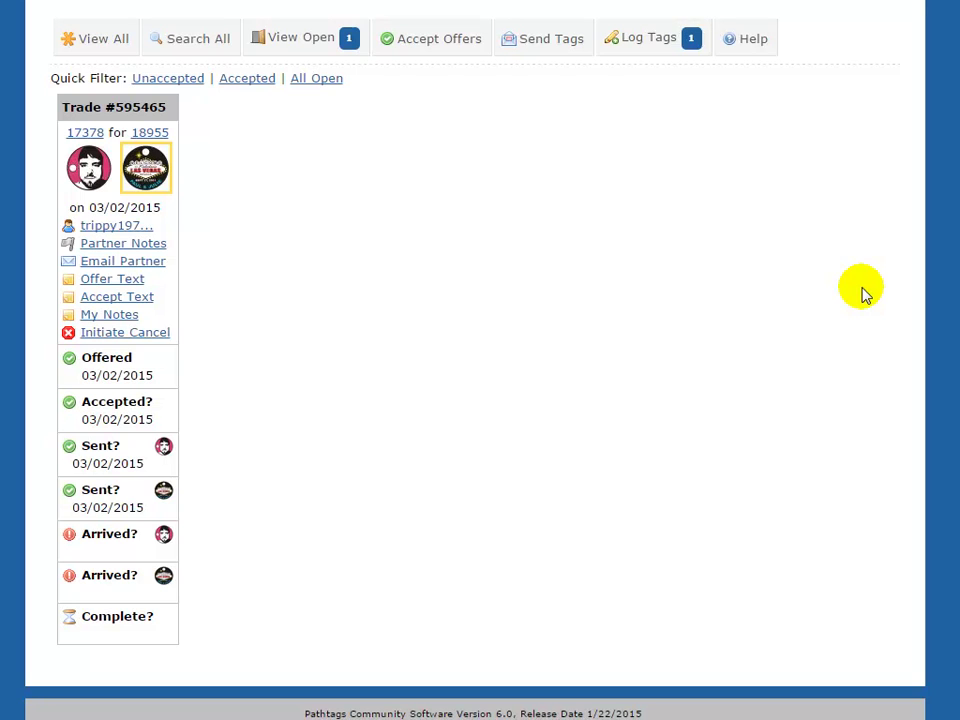
scroll(450, 349, up, 1)
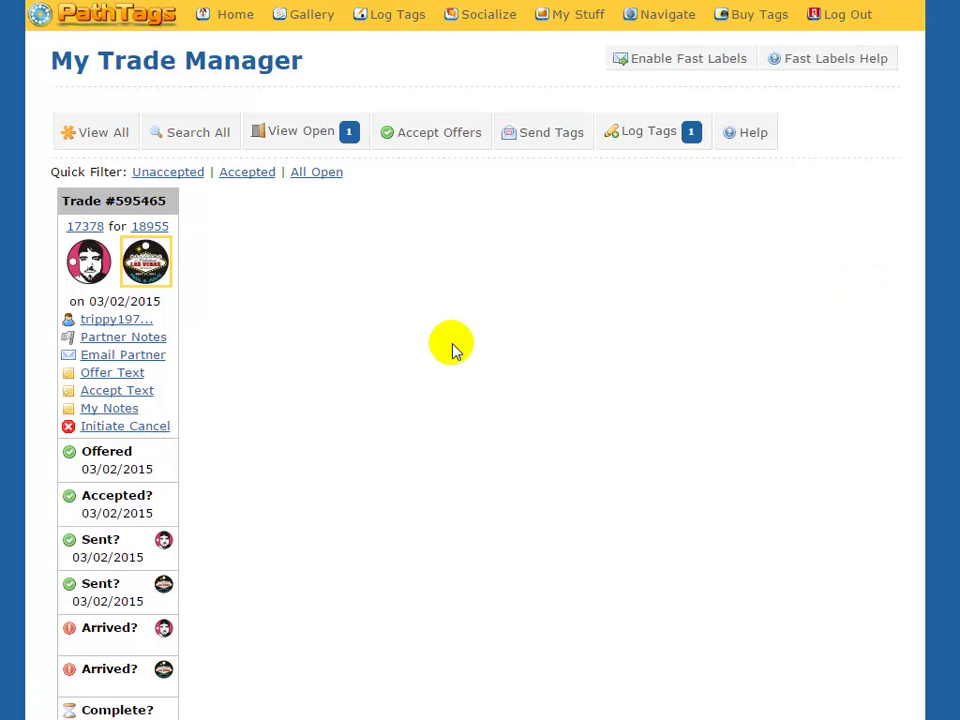